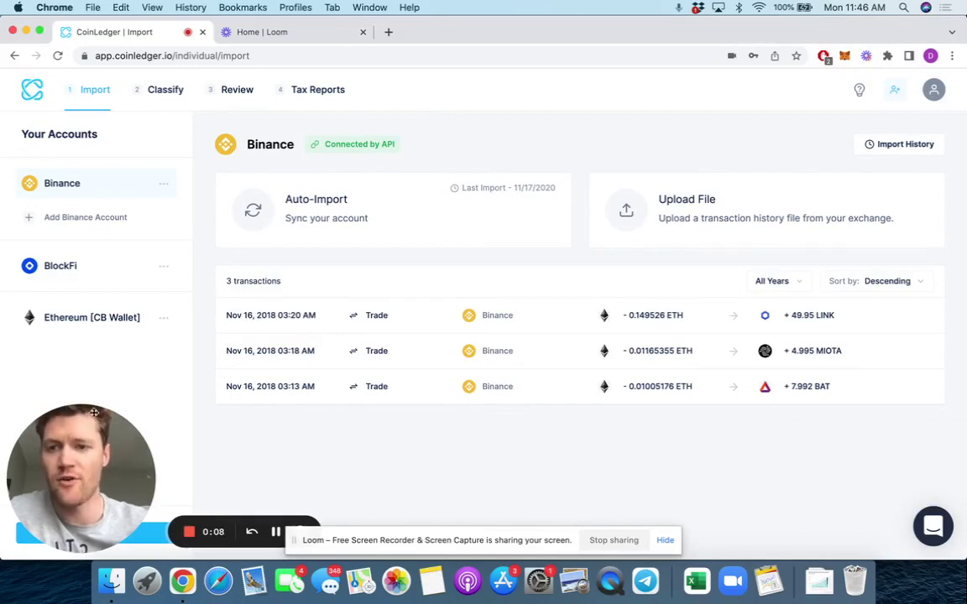
Step: Add a Coinbase account from the exchange list
{"action": "mouse_move", "coordinate": [82, 442]}
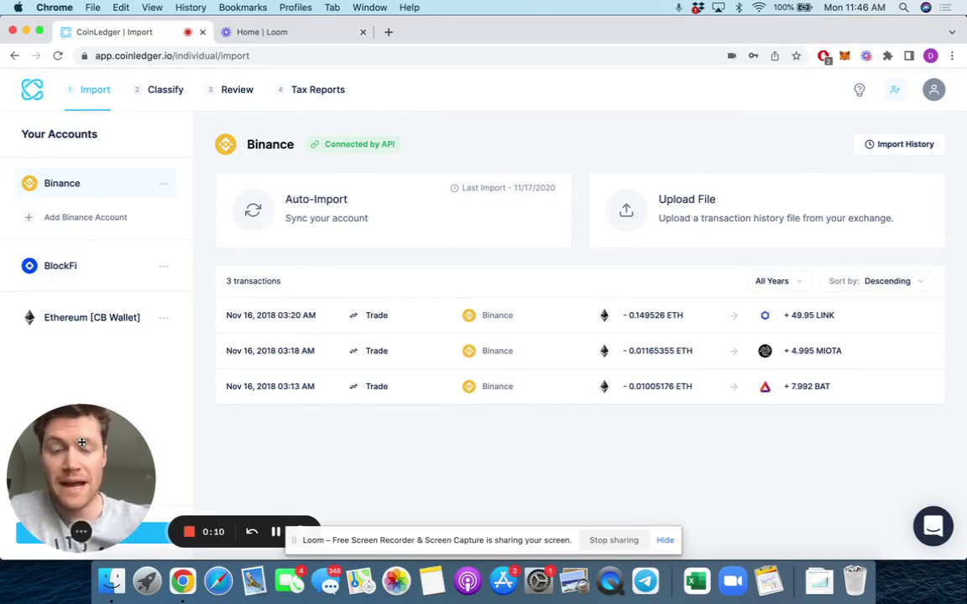
{"action": "left_click_drag", "start_coordinate": [82, 442], "coordinate": [726, 440]}
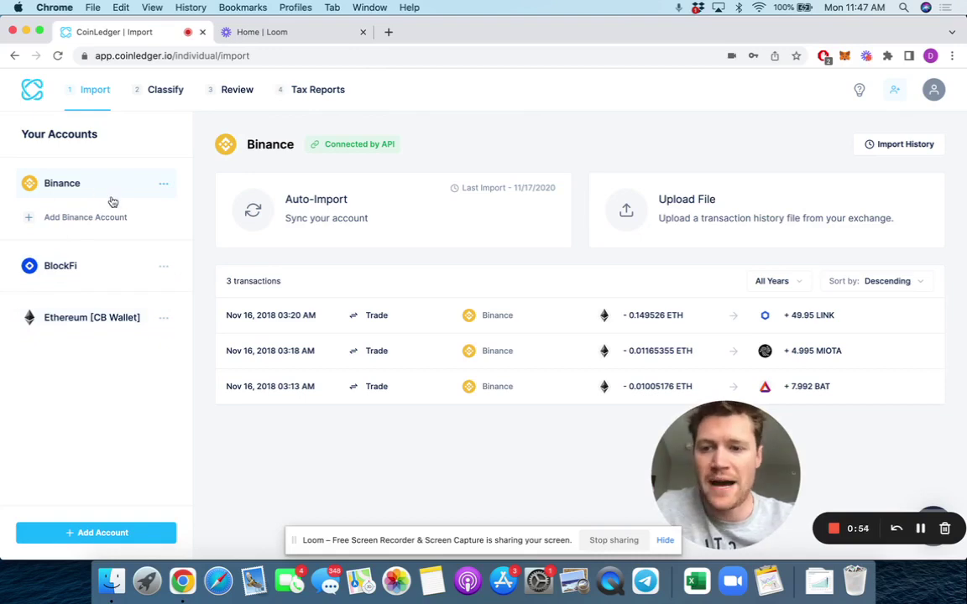
{"action": "left_click", "coordinate": [100, 531]}
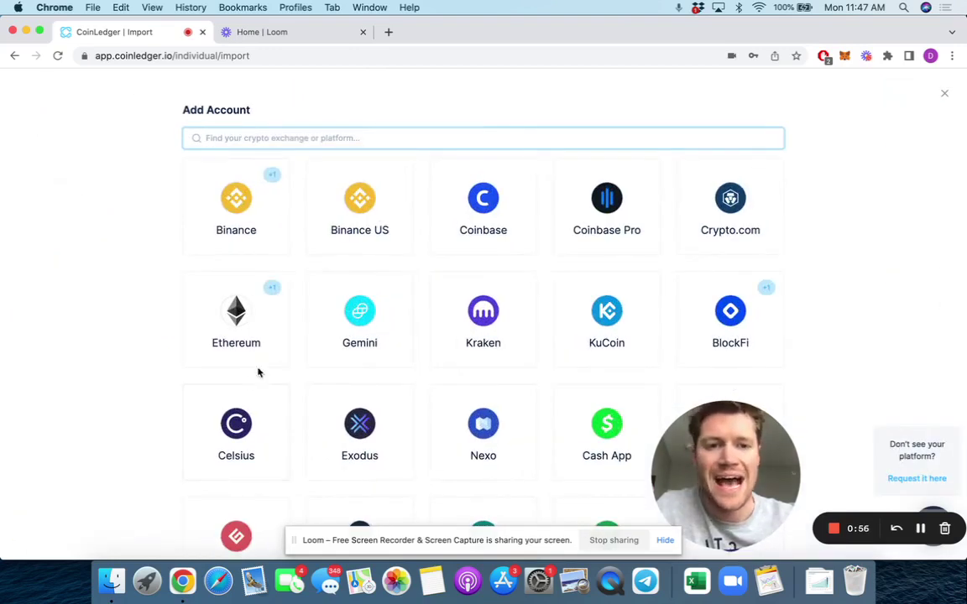
{"action": "scroll", "coordinate": [331, 337], "scroll_direction": "down", "scroll_amount": 1}
{"action": "scroll", "coordinate": [330, 337], "scroll_direction": "down", "scroll_amount": 10}
{"action": "scroll", "coordinate": [331, 339], "scroll_direction": "up", "scroll_amount": 10}
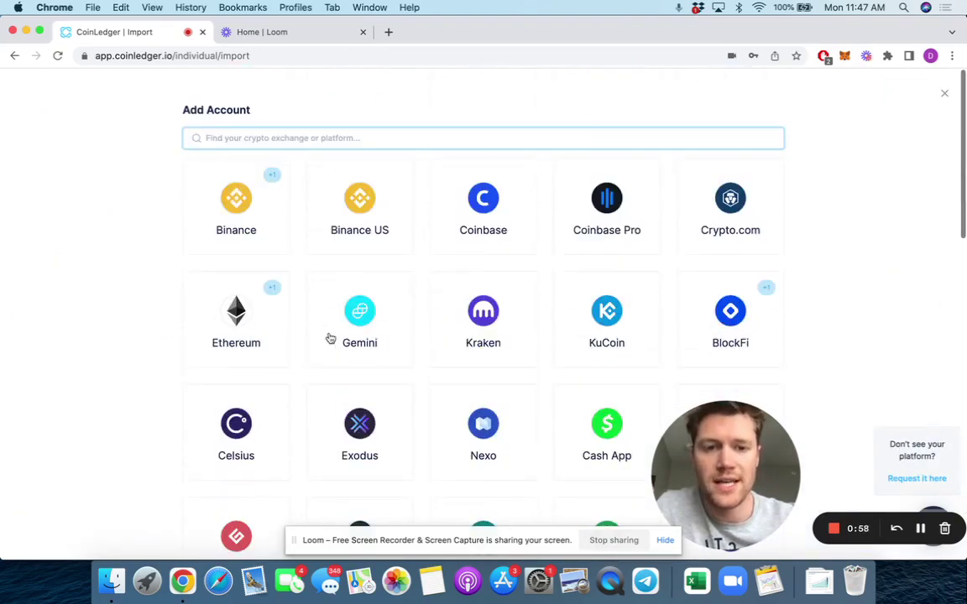
{"action": "left_click", "coordinate": [507, 210]}
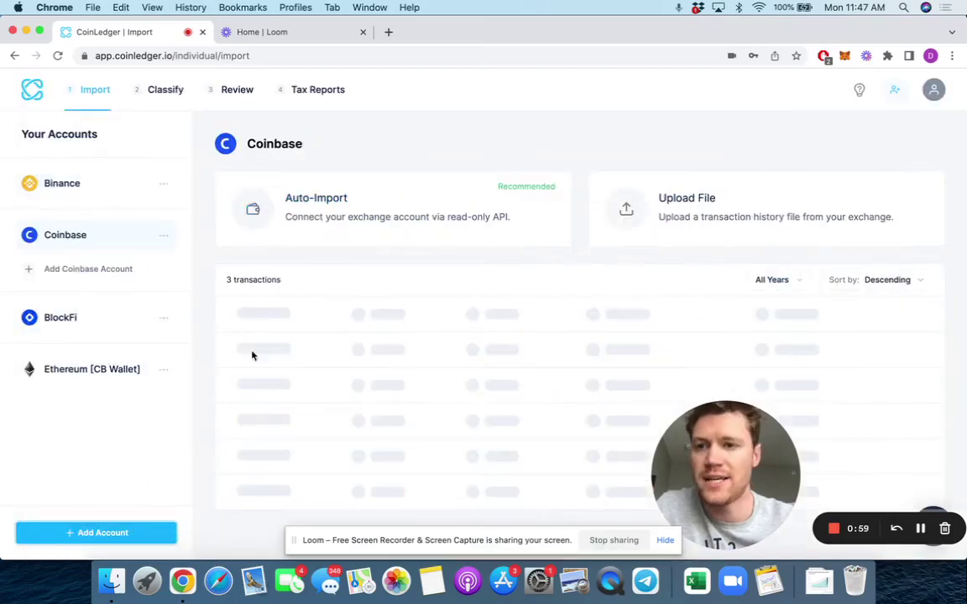
Step: Add Coinbase Pro and a second Ethereum wallet account, then select the Coinbase account
{"action": "left_click", "coordinate": [113, 532]}
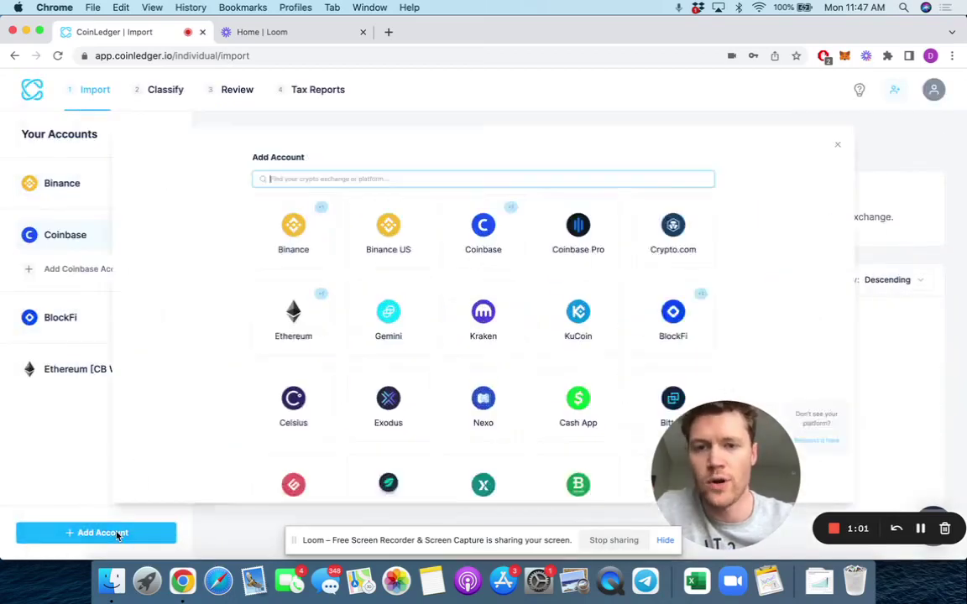
{"action": "left_click", "coordinate": [599, 205]}
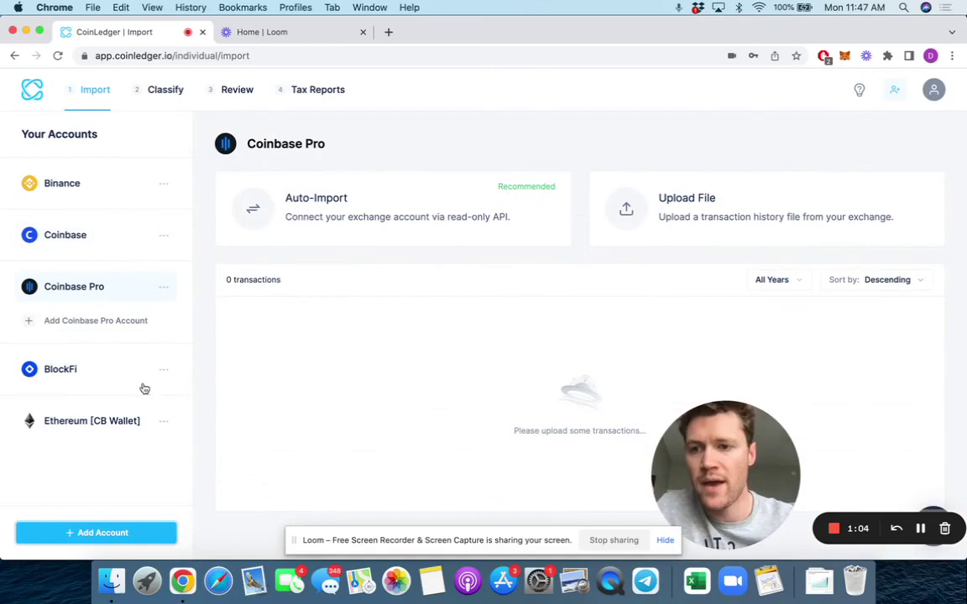
{"action": "left_click", "coordinate": [82, 531]}
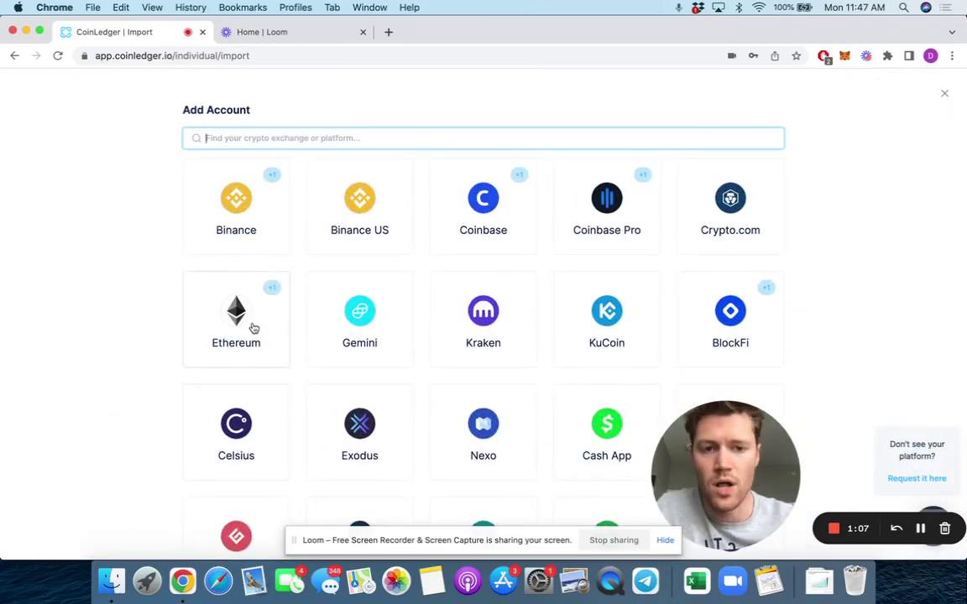
{"action": "left_click", "coordinate": [227, 286]}
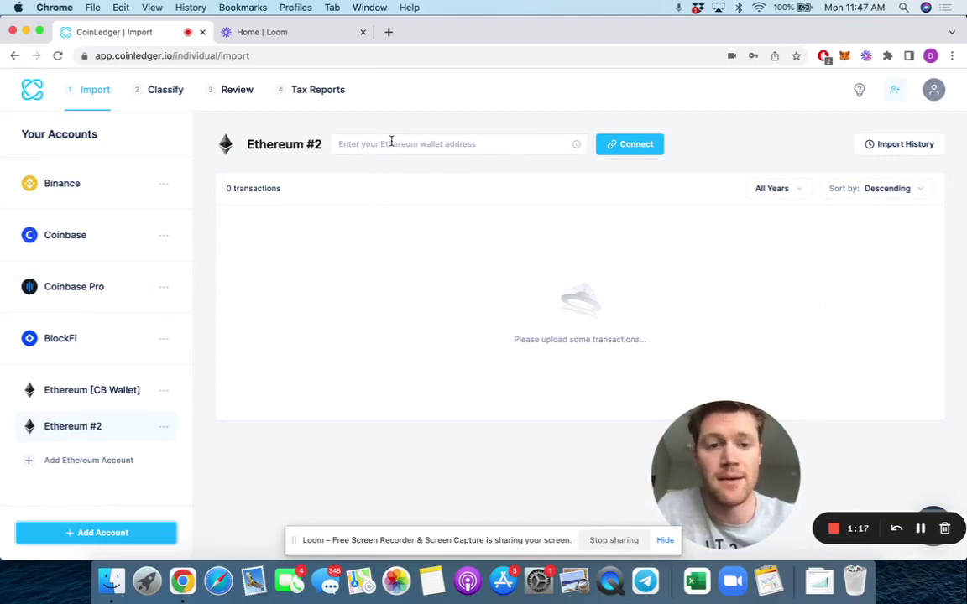
{"action": "left_click", "coordinate": [85, 243]}
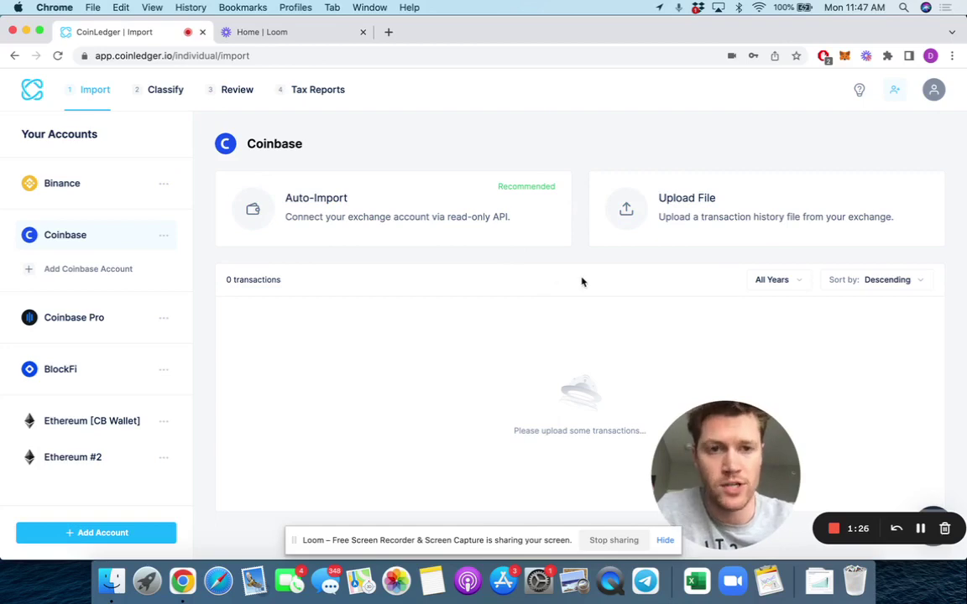
Step: Open the Coinbase file import guide in a new tab and close the Upload dialog
{"action": "left_click", "coordinate": [667, 217]}
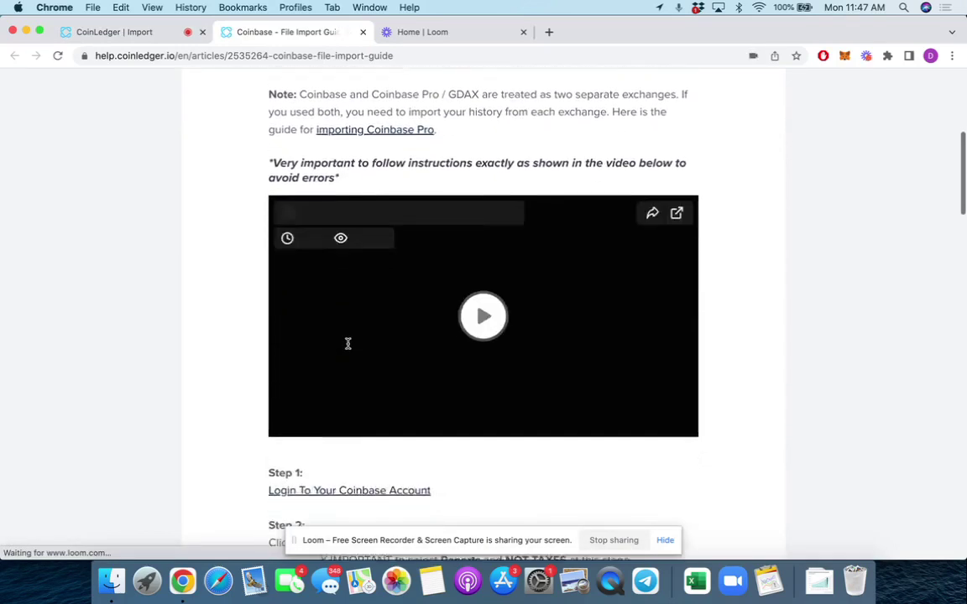
{"action": "scroll", "coordinate": [348, 343], "scroll_direction": "down", "scroll_amount": 15}
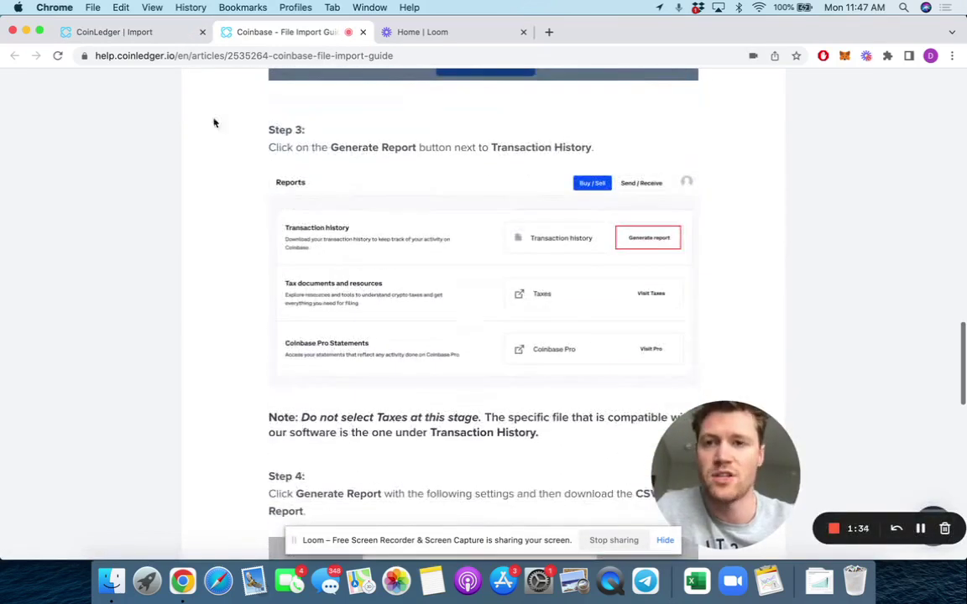
{"action": "left_click", "coordinate": [166, 34]}
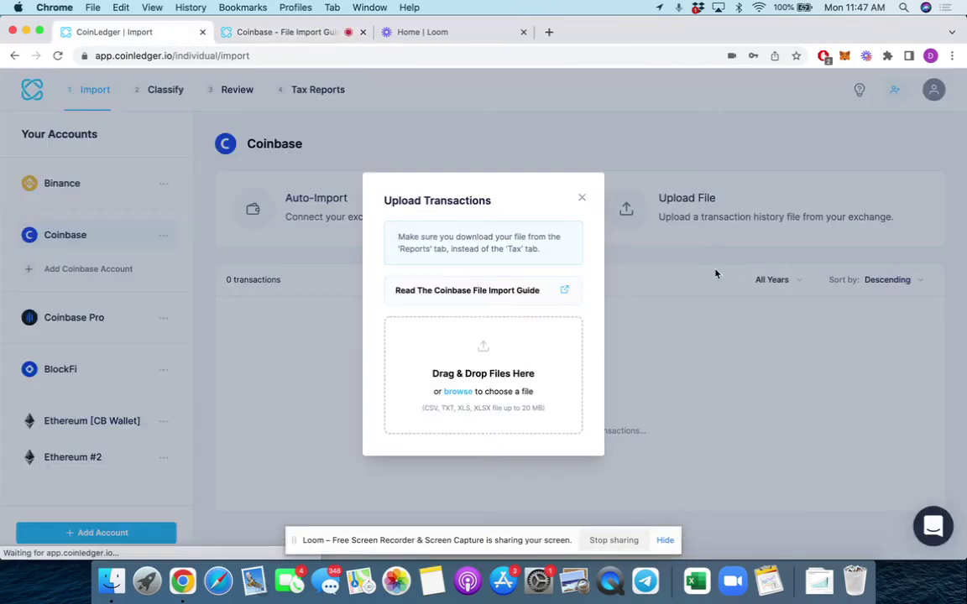
{"action": "left_click", "coordinate": [581, 197]}
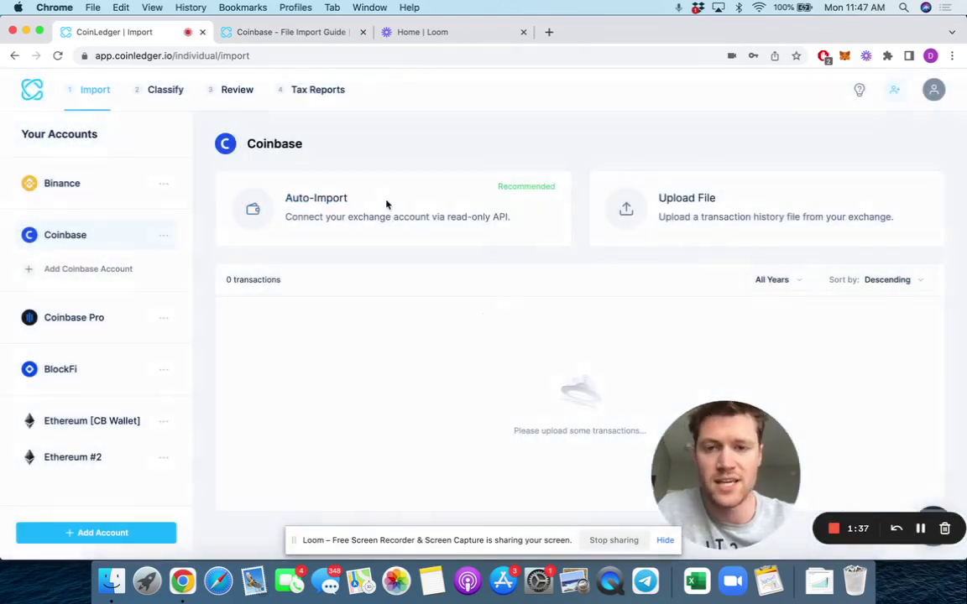
Step: Start Coinbase Auto-Import and read the Coinbase API import guide in another tab
{"action": "left_click", "coordinate": [386, 204]}
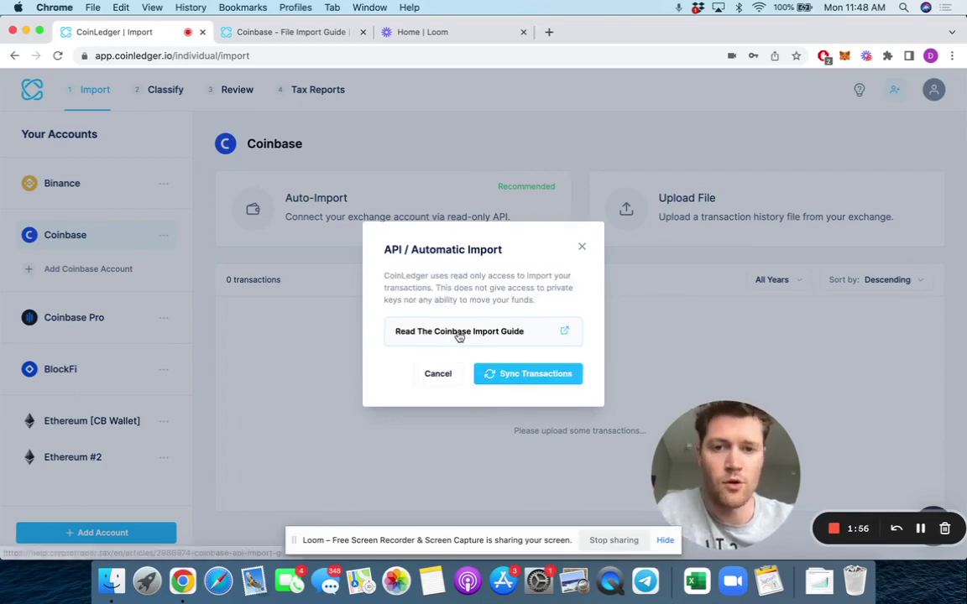
{"action": "left_click", "coordinate": [459, 332]}
{"action": "scroll", "coordinate": [409, 367], "scroll_direction": "down", "scroll_amount": 5}
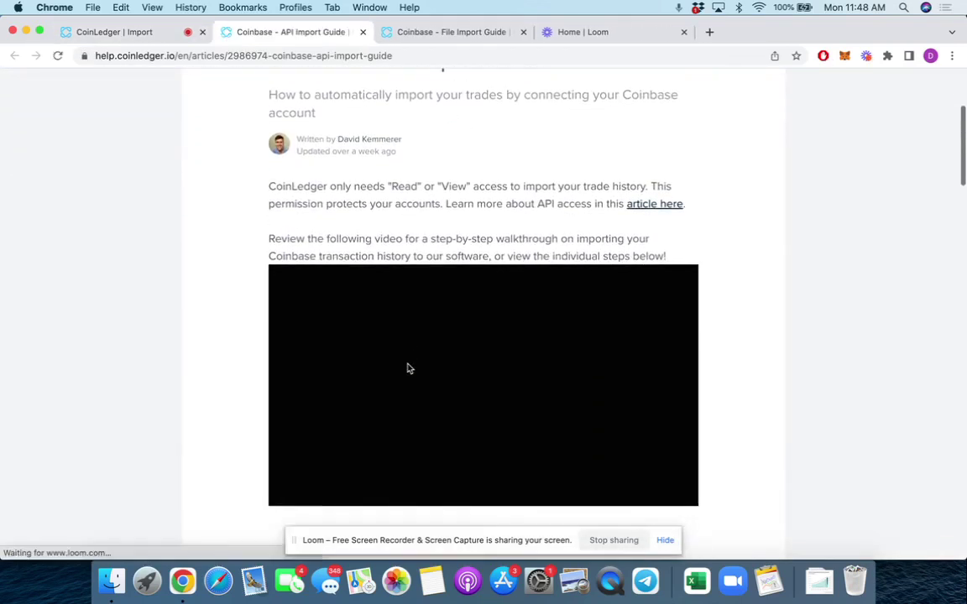
{"action": "scroll", "coordinate": [408, 368], "scroll_direction": "down", "scroll_amount": 20}
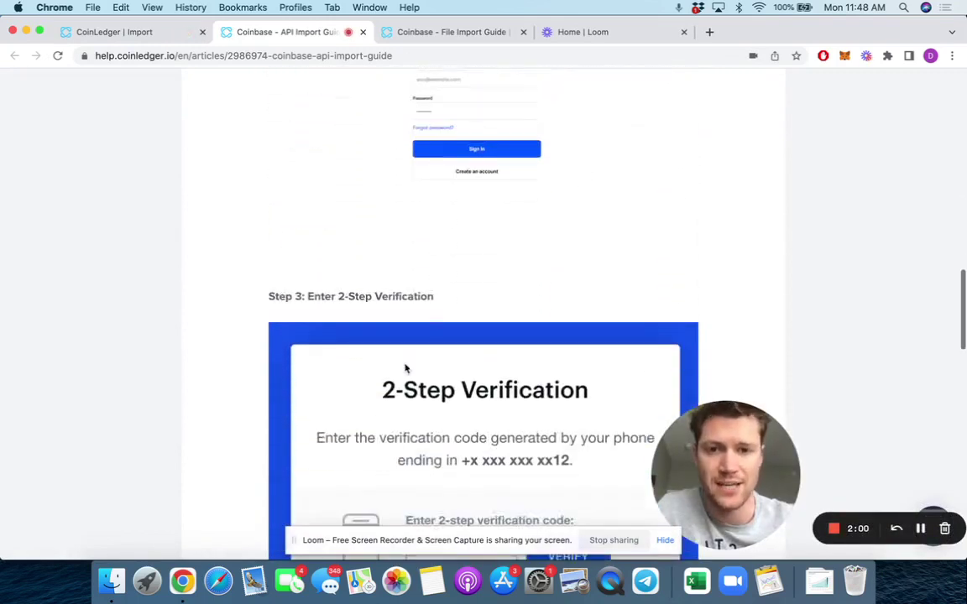
{"action": "left_click", "coordinate": [166, 32]}
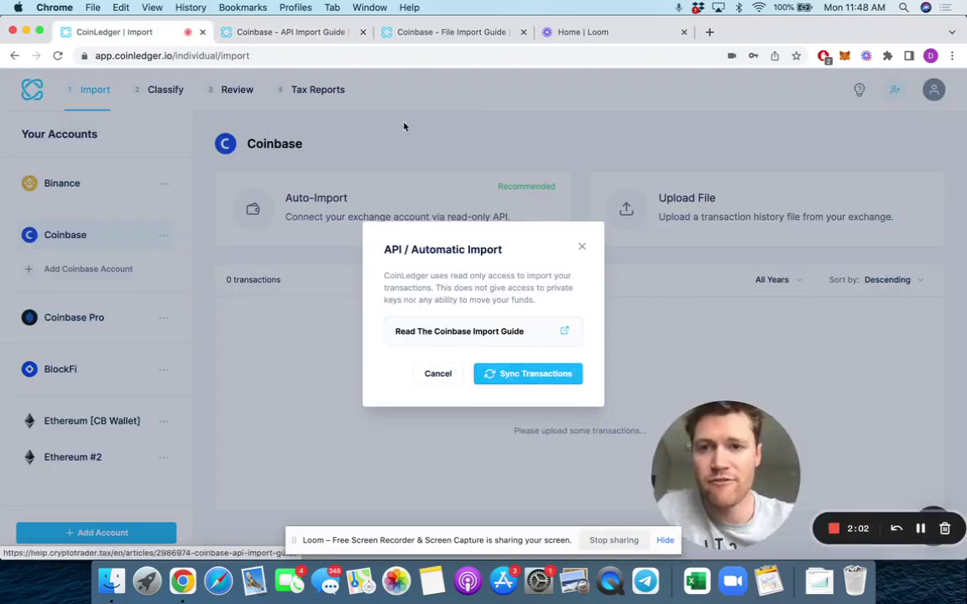
Step: Sign in to Coinbase and enter the 2-step verification code to authorize the import of 245 transactions
{"action": "left_click", "coordinate": [528, 374]}
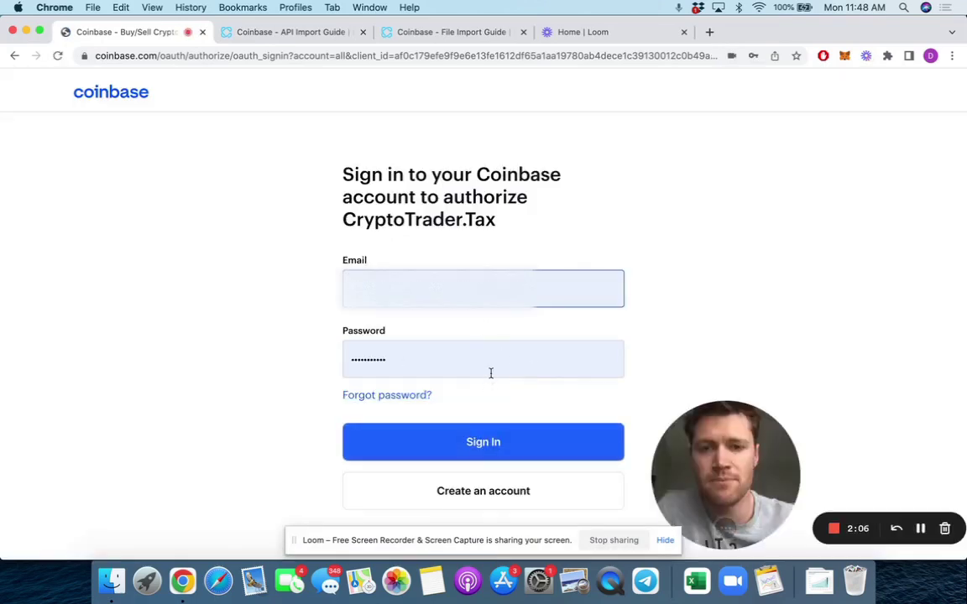
{"action": "left_click", "coordinate": [449, 444]}
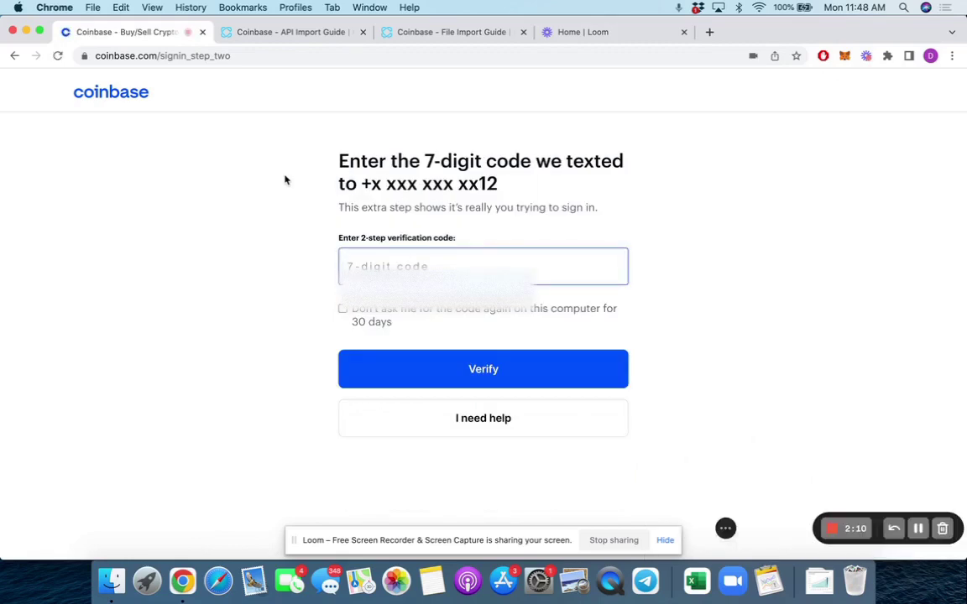
{"action": "type", "text": "29"}
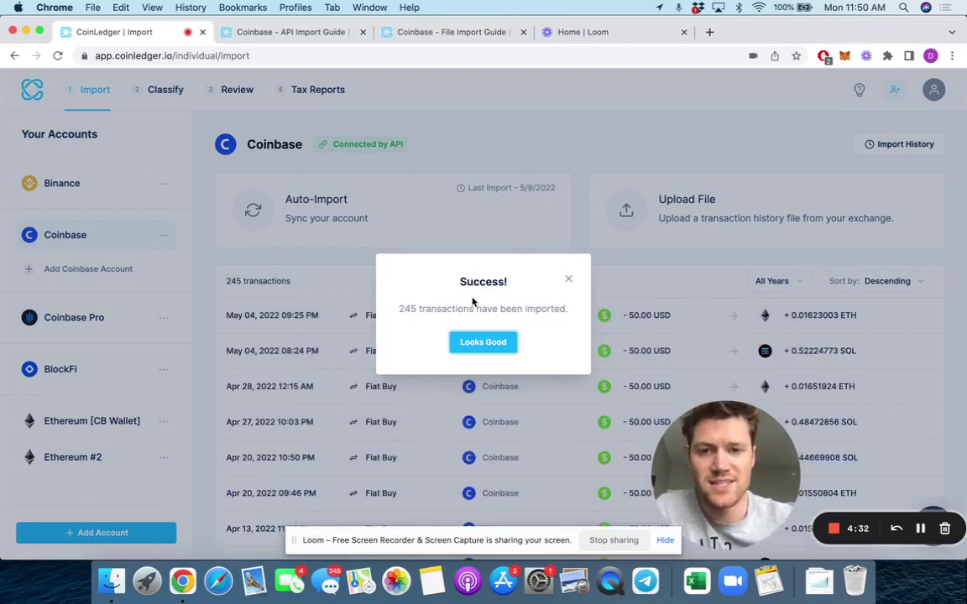
Step: Acknowledge the 245 imported Coinbase transactions and open the Coinbase Pro account
{"action": "left_click", "coordinate": [490, 343]}
{"action": "scroll", "coordinate": [381, 330], "scroll_direction": "down", "scroll_amount": 12}
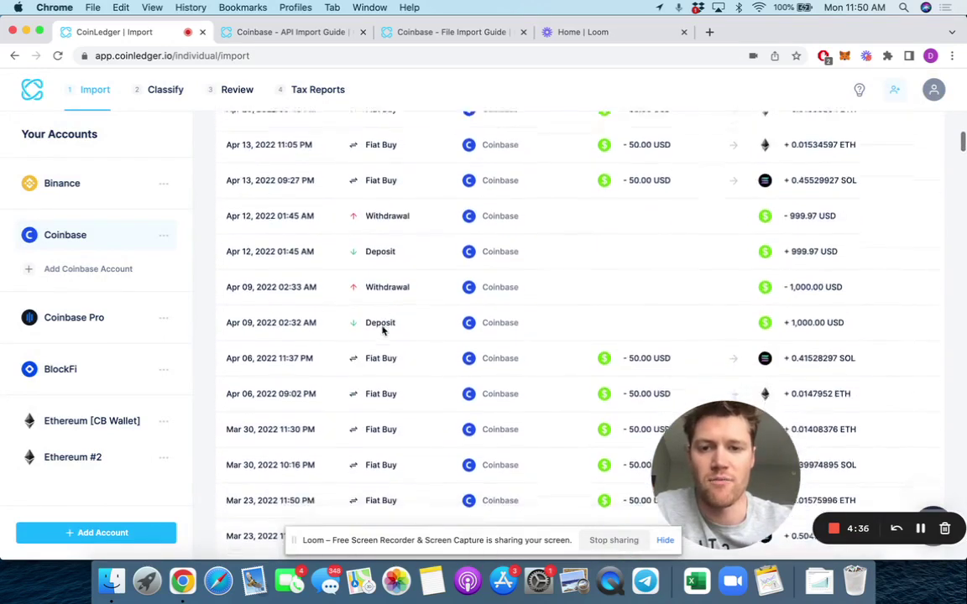
{"action": "scroll", "coordinate": [546, 324], "scroll_direction": "down", "scroll_amount": 10}
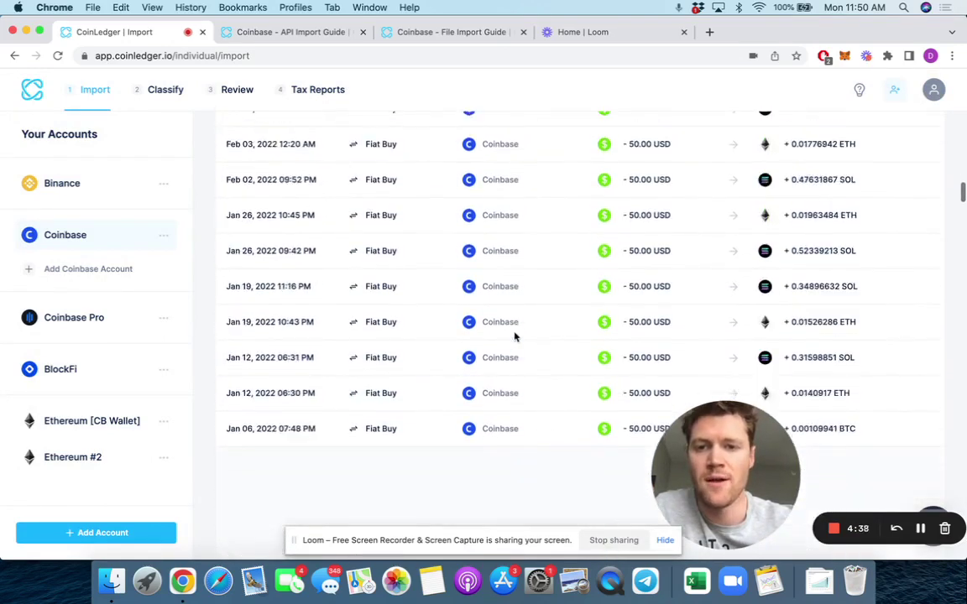
{"action": "scroll", "coordinate": [513, 334], "scroll_direction": "up", "scroll_amount": 20}
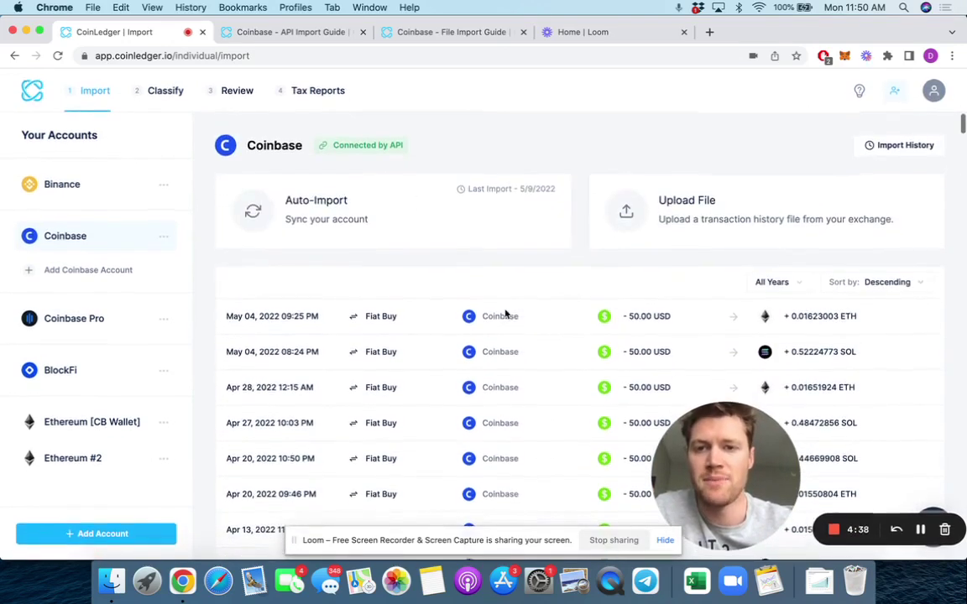
{"action": "left_click", "coordinate": [70, 320]}
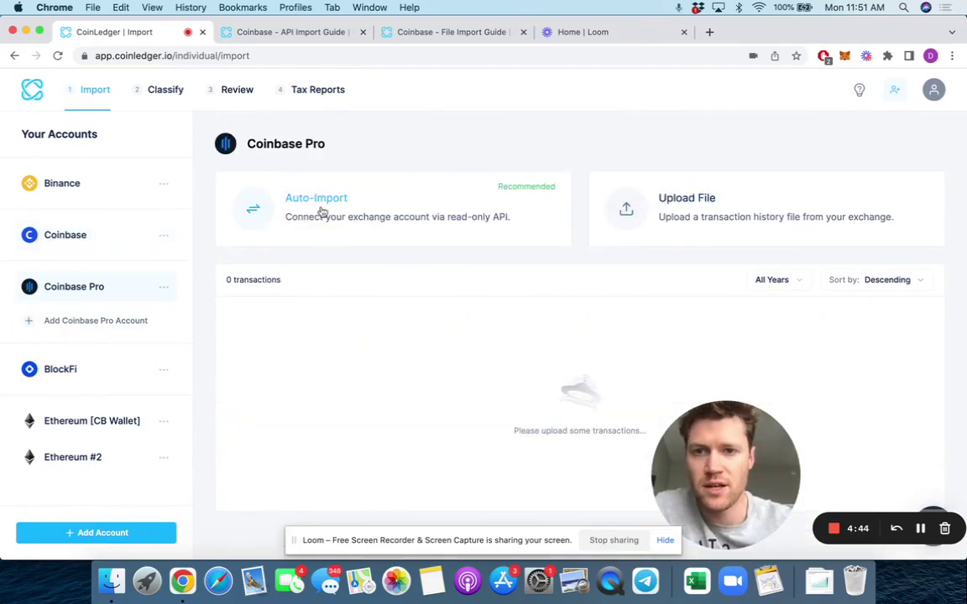
Step: Connect Coinbase Pro by pasting its API key and secret, importing 203 transactions
{"action": "left_click", "coordinate": [350, 230]}
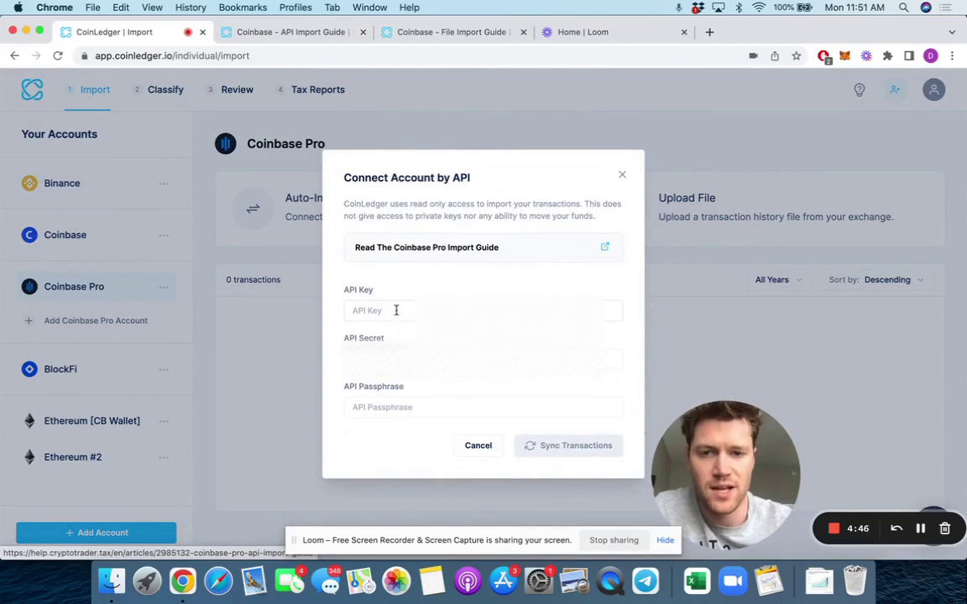
{"action": "left_click", "coordinate": [395, 309]}
{"action": "key", "text": "super+v"}
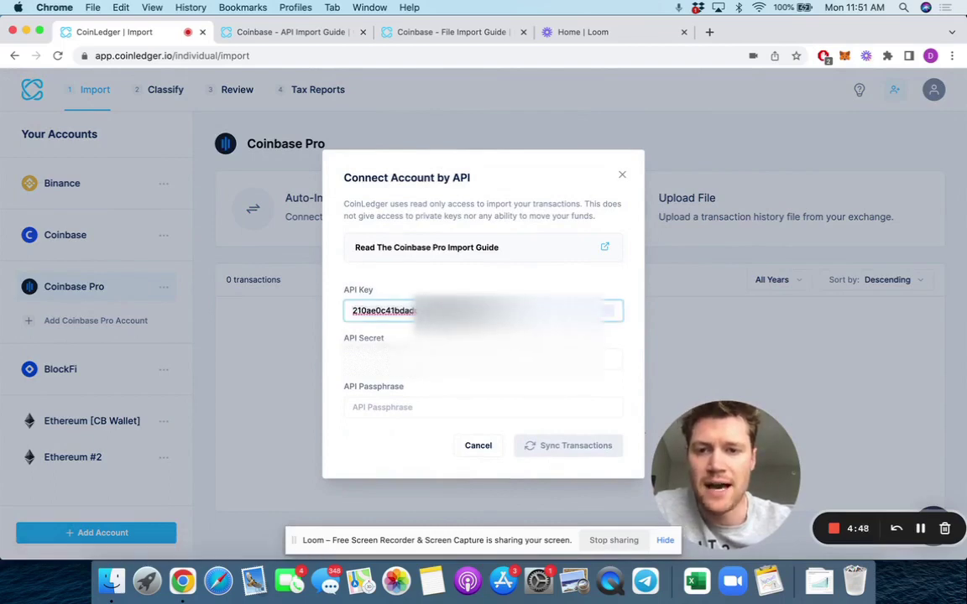
{"action": "left_click", "coordinate": [482, 359]}
{"action": "key", "text": "super+v"}
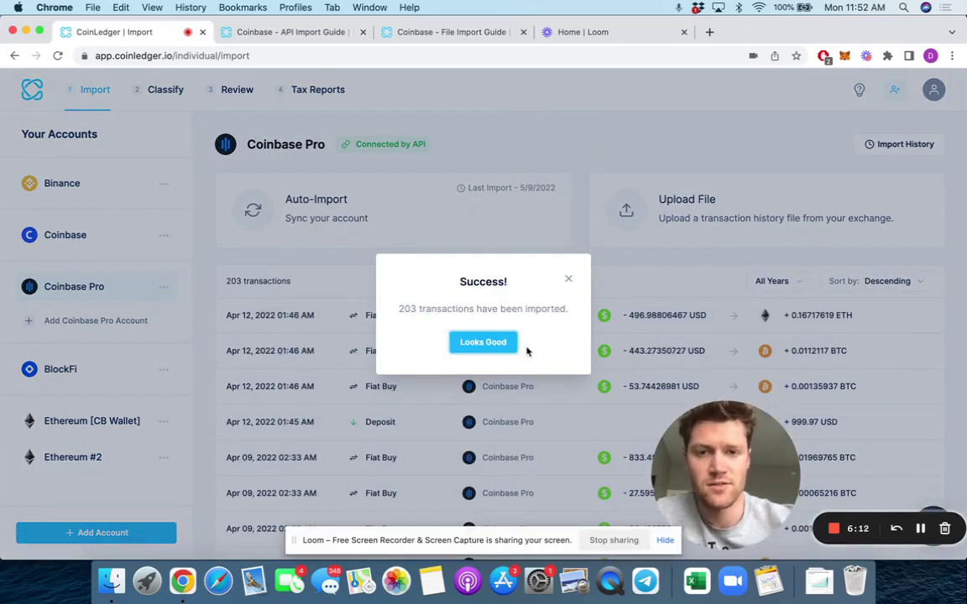
{"action": "left_click", "coordinate": [486, 343]}
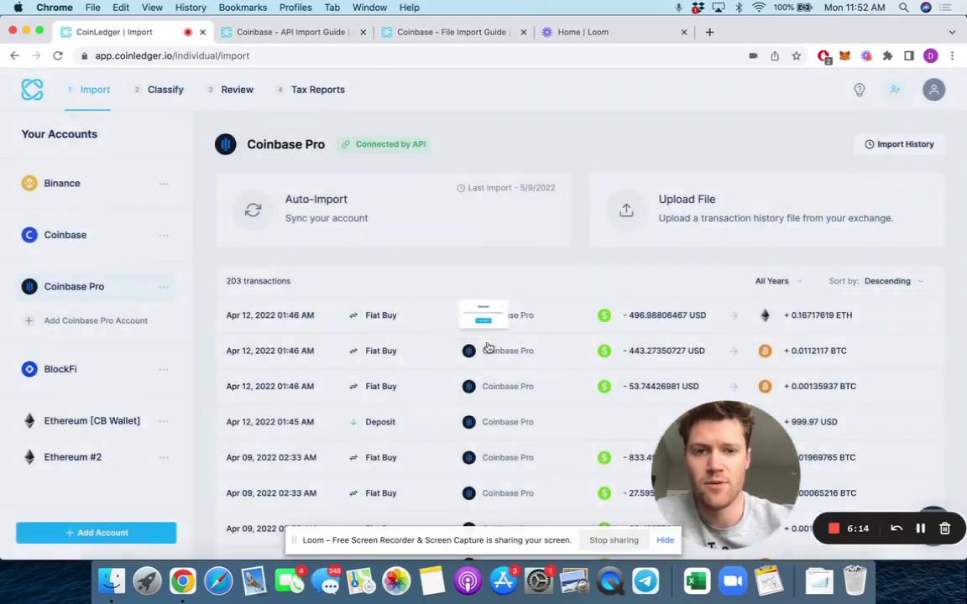
{"action": "scroll", "coordinate": [371, 371], "scroll_direction": "down", "scroll_amount": 10}
{"action": "scroll", "coordinate": [371, 371], "scroll_direction": "down", "scroll_amount": 5}
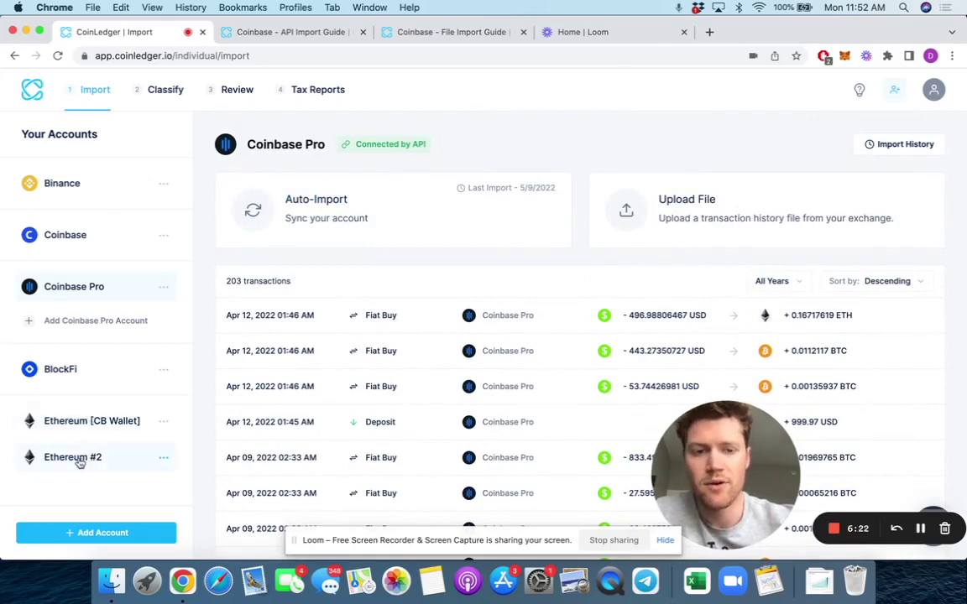
Step: Select the Ethereum #2 account and copy the wallet address from the MetaMask extension
{"action": "left_click", "coordinate": [80, 462]}
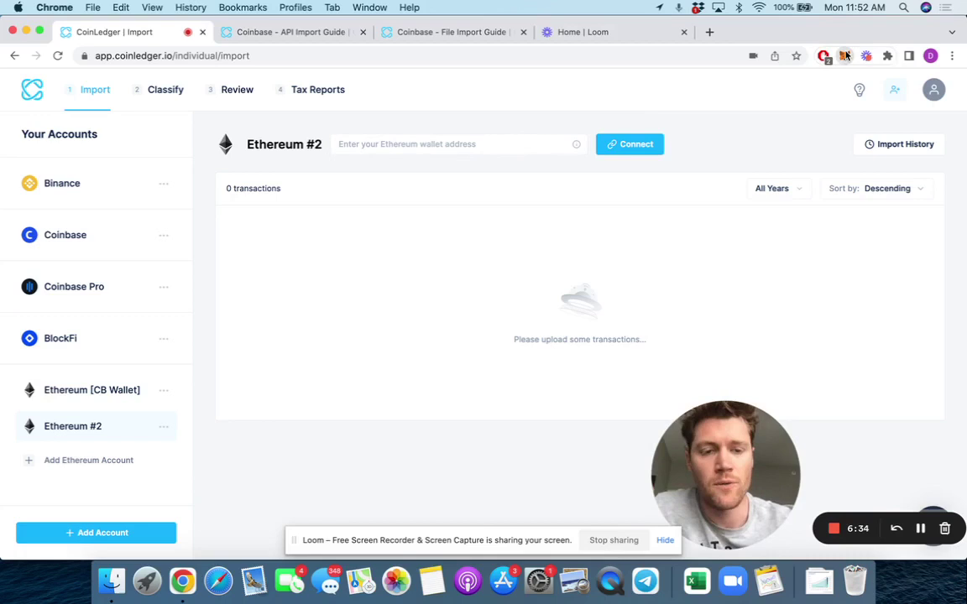
{"action": "left_click", "coordinate": [844, 56]}
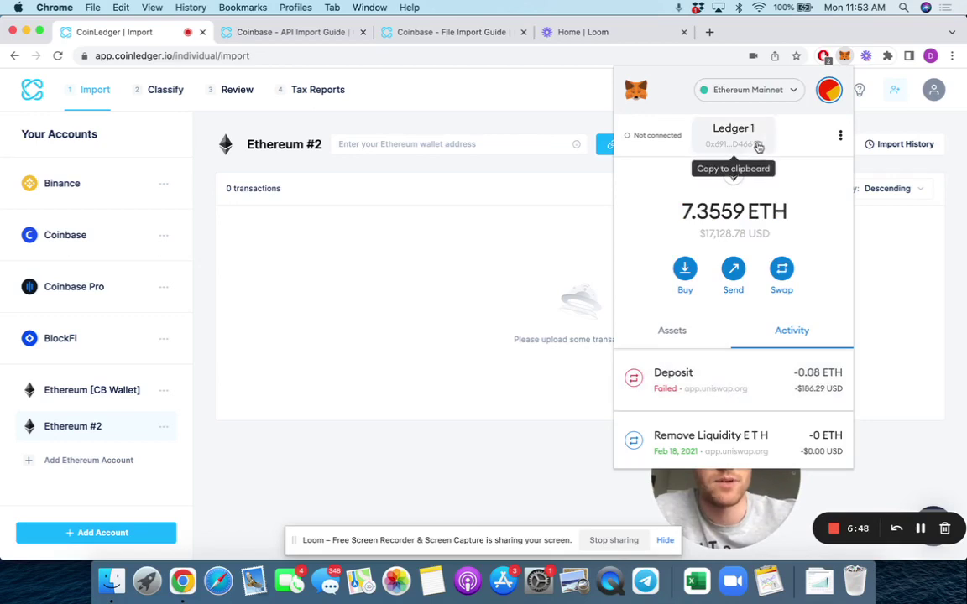
{"action": "left_click", "coordinate": [757, 146]}
{"action": "left_click", "coordinate": [844, 55]}
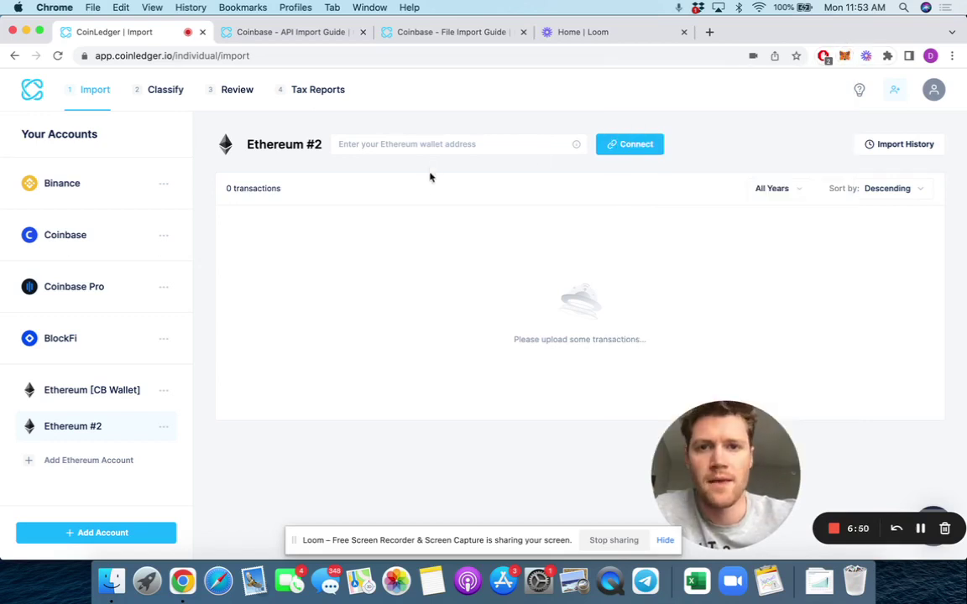
Step: Paste the wallet address and connect it, importing 13 Ethereum transactions
{"action": "left_click", "coordinate": [444, 141]}
{"action": "key", "text": "super+v"}
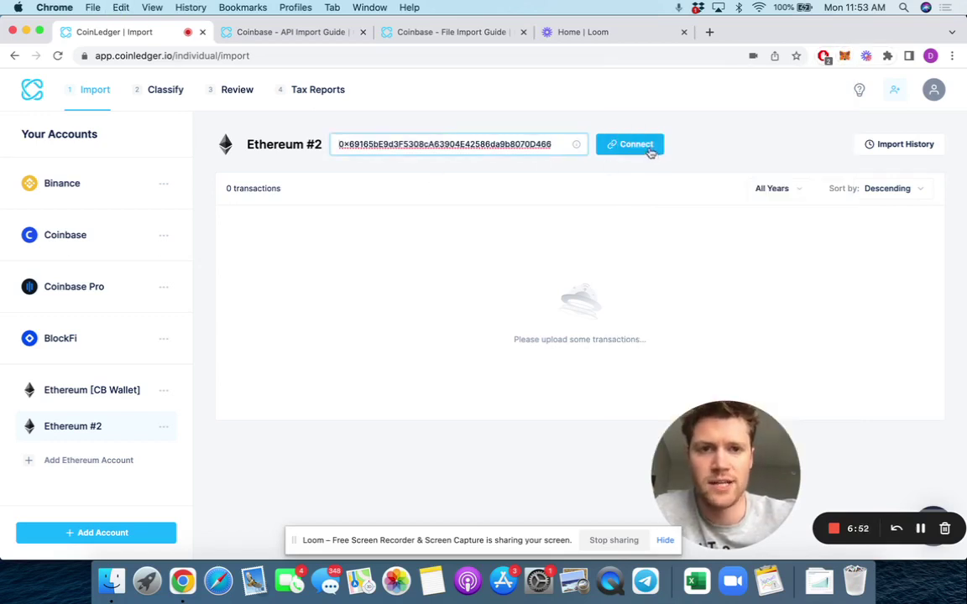
{"action": "left_click", "coordinate": [631, 146]}
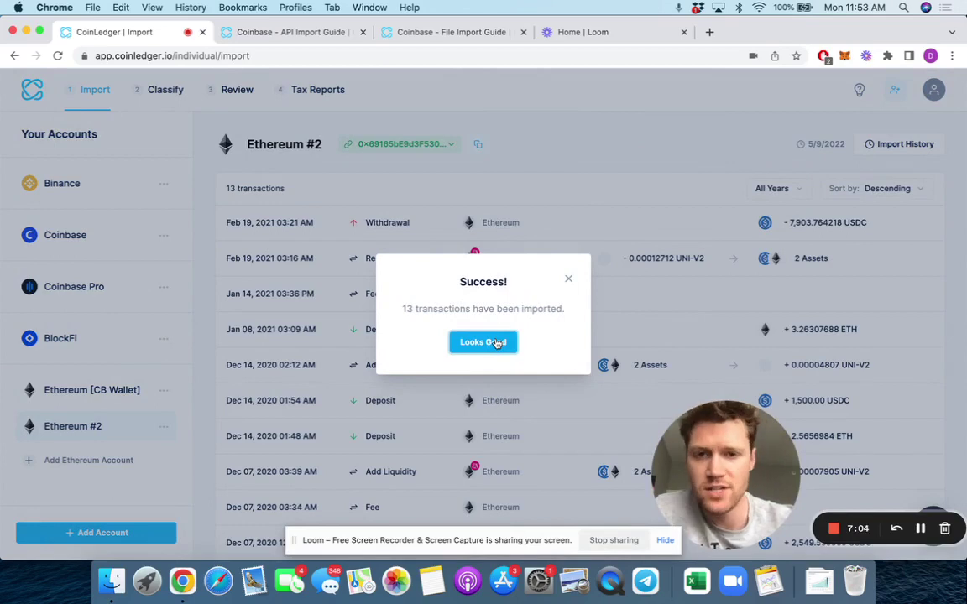
{"action": "left_click", "coordinate": [496, 343]}
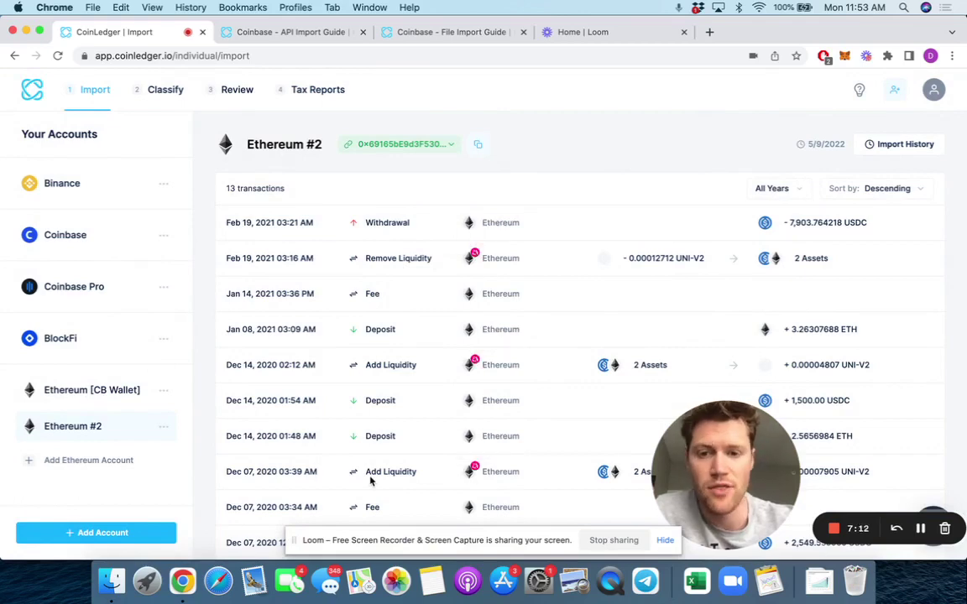
{"action": "scroll", "coordinate": [370, 480], "scroll_direction": "down", "scroll_amount": 3}
{"action": "scroll", "coordinate": [385, 396], "scroll_direction": "up", "scroll_amount": 3}
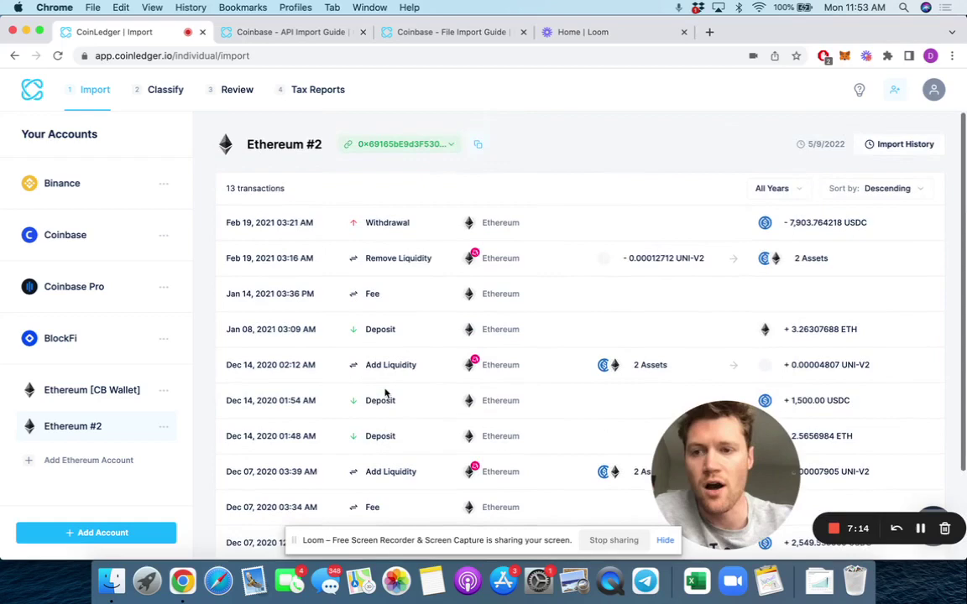
Step: Rename the Ethereum #2 account to 'MetaMask' and go to the Classify step
{"action": "left_click", "coordinate": [164, 427]}
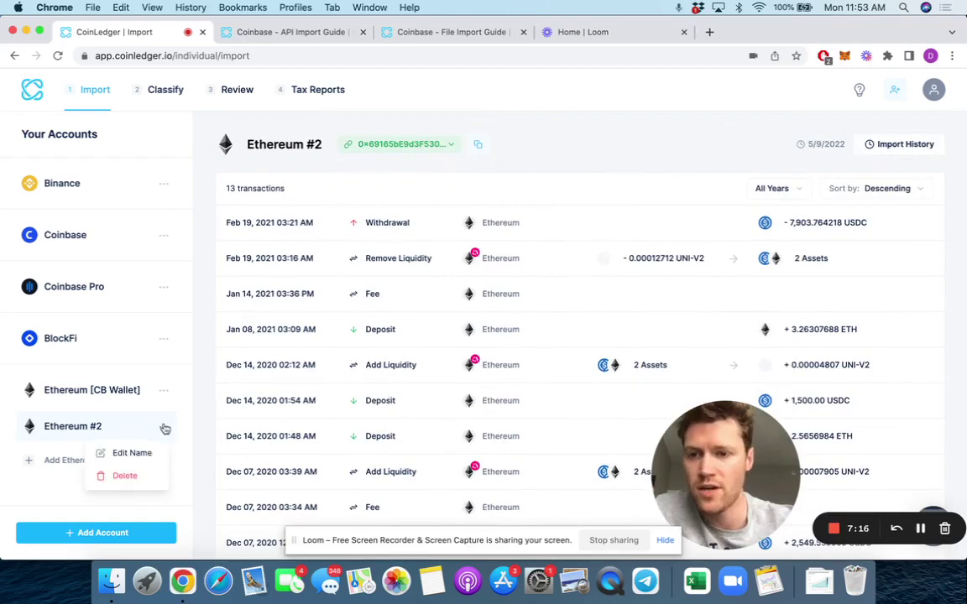
{"action": "left_click", "coordinate": [134, 454]}
{"action": "triple_click", "coordinate": [442, 319]}
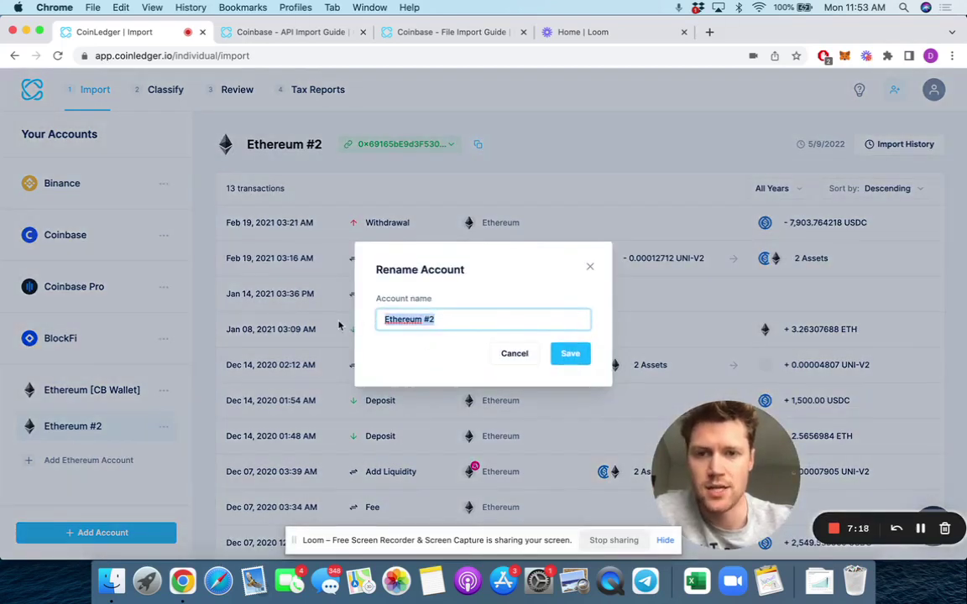
{"action": "type", "text": "MetaM"}
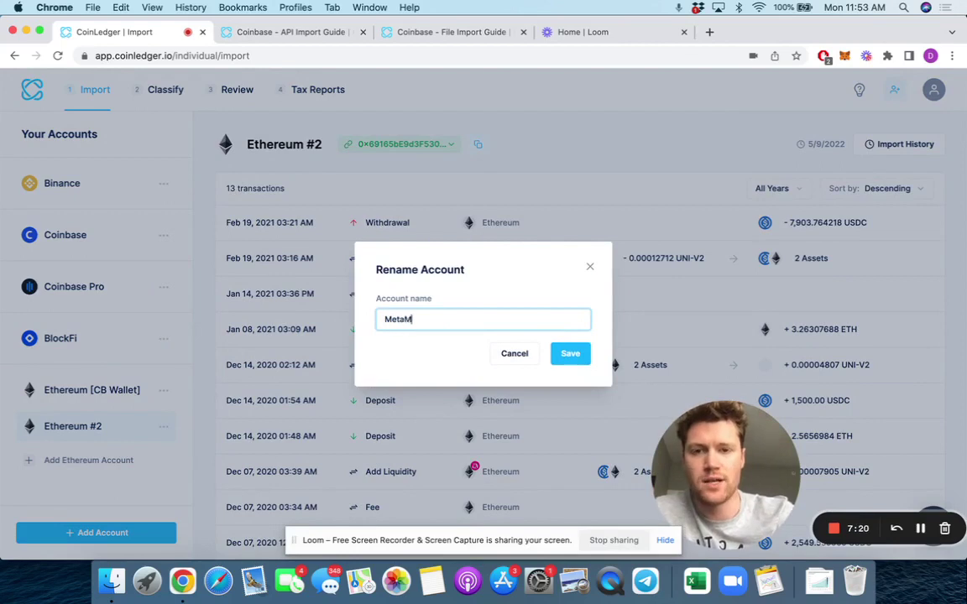
{"action": "type", "text": "ask"}
{"action": "left_click", "coordinate": [570, 354]}
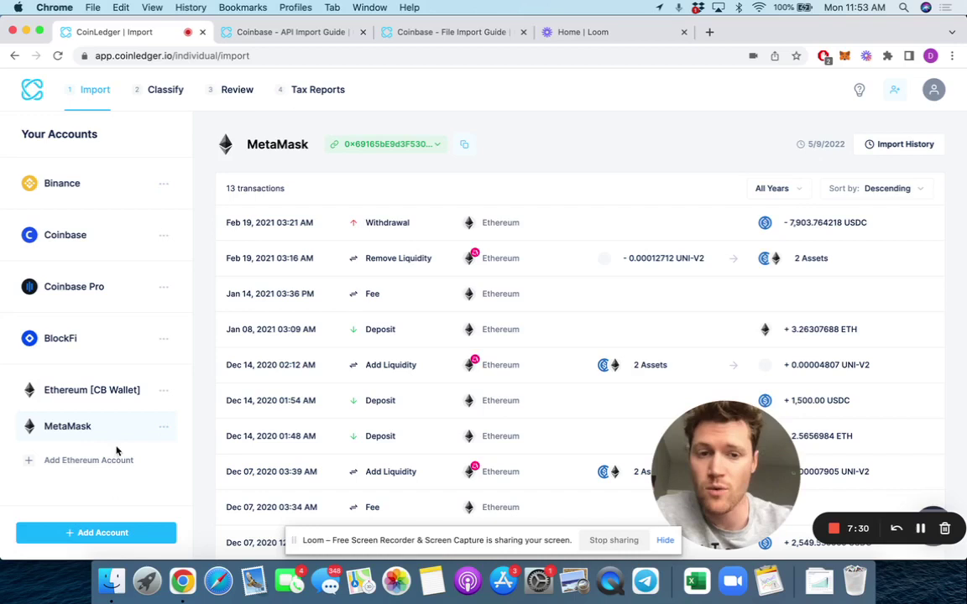
{"action": "left_click", "coordinate": [164, 90]}
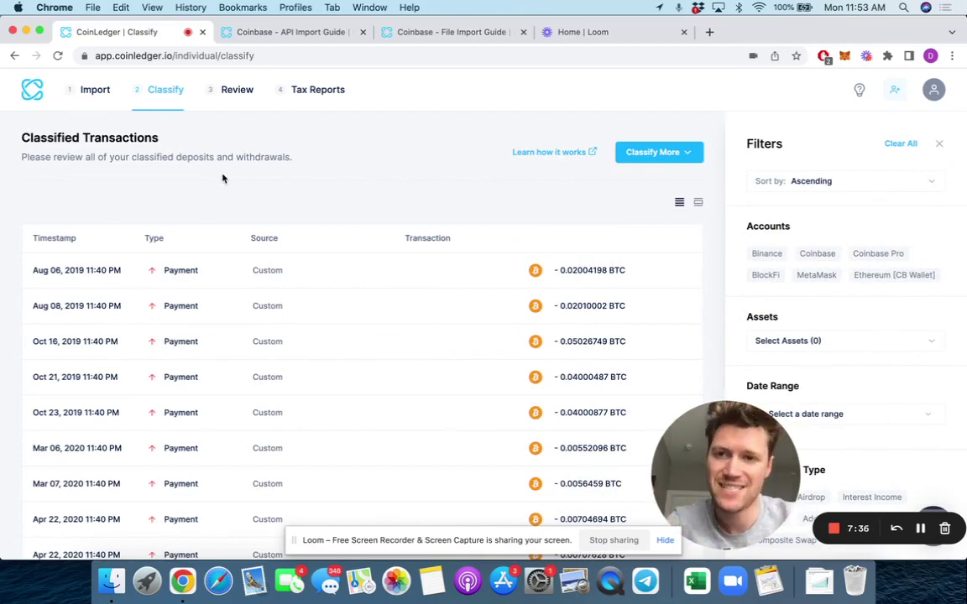
{"action": "left_click_drag", "start_coordinate": [176, 158], "coordinate": [318, 168]}
{"action": "scroll", "coordinate": [248, 304], "scroll_direction": "down", "scroll_amount": 10}
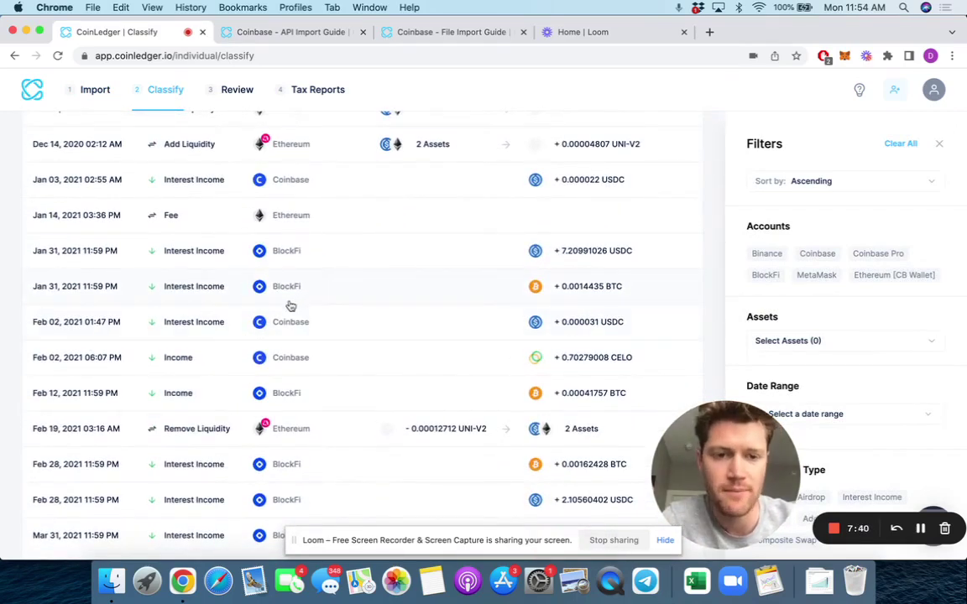
{"action": "scroll", "coordinate": [269, 332], "scroll_direction": "down", "scroll_amount": 3}
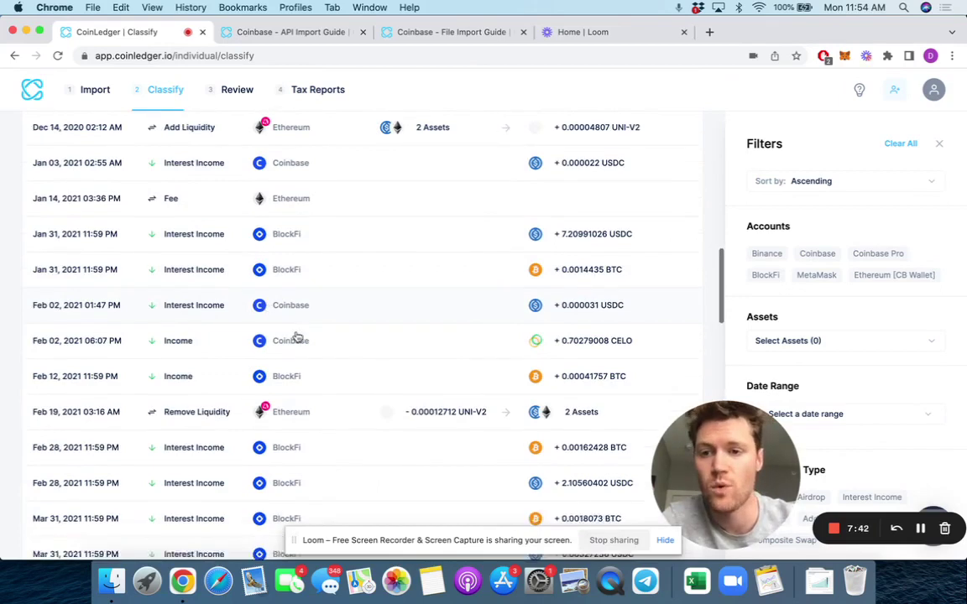
{"action": "scroll", "coordinate": [259, 365], "scroll_direction": "up", "scroll_amount": 1}
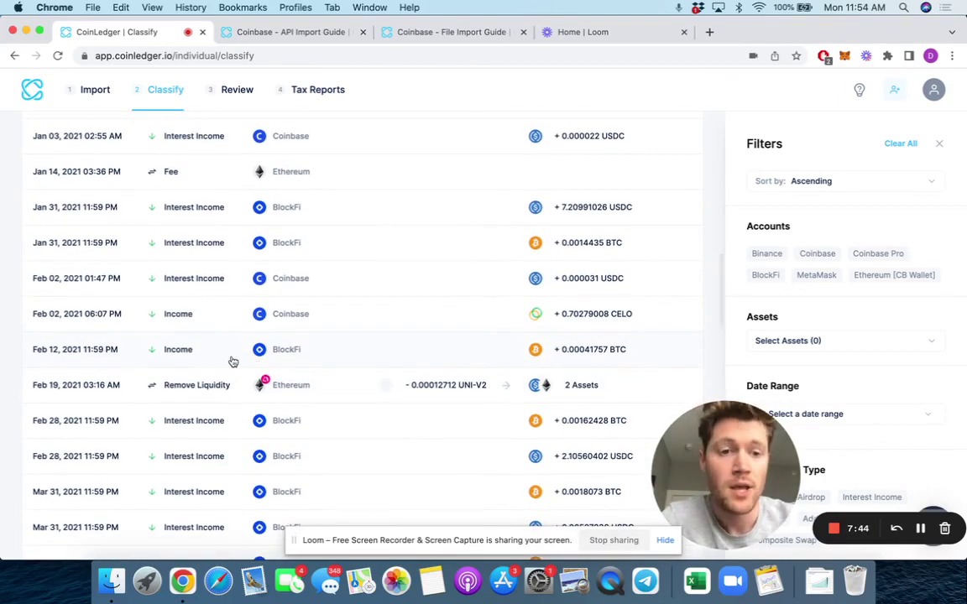
{"action": "scroll", "coordinate": [232, 361], "scroll_direction": "up", "scroll_amount": 10}
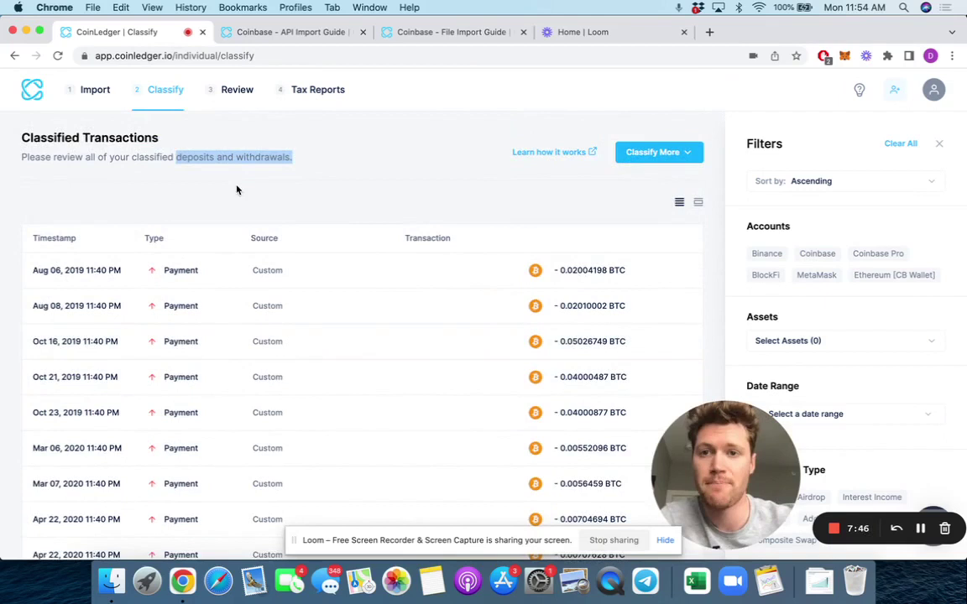
{"action": "left_click", "coordinate": [301, 161]}
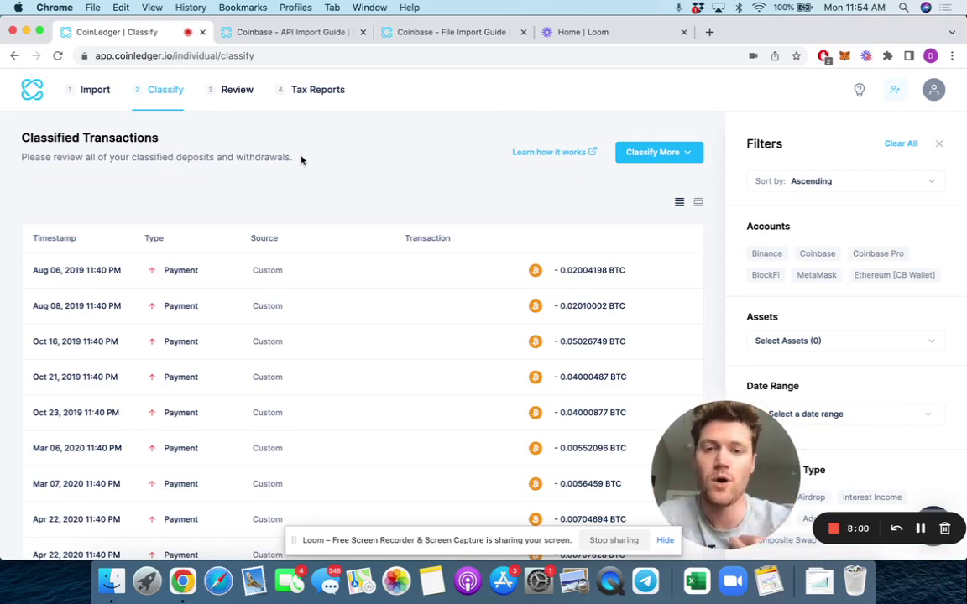
Step: Start classifying Ethereum [CB Wallet] transactions and expand the Jan 05, 2021 deposit
{"action": "left_click", "coordinate": [662, 151]}
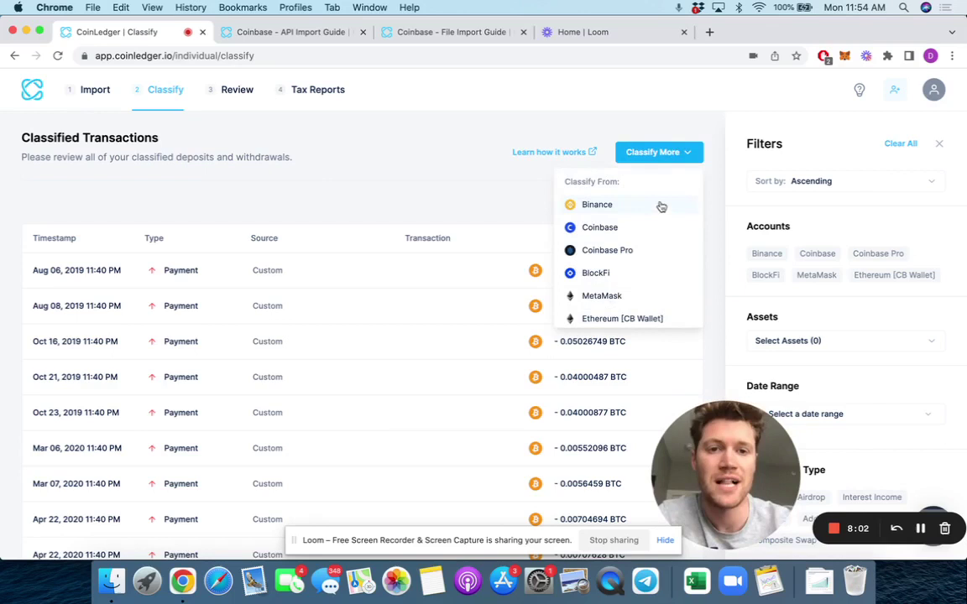
{"action": "left_click", "coordinate": [623, 319]}
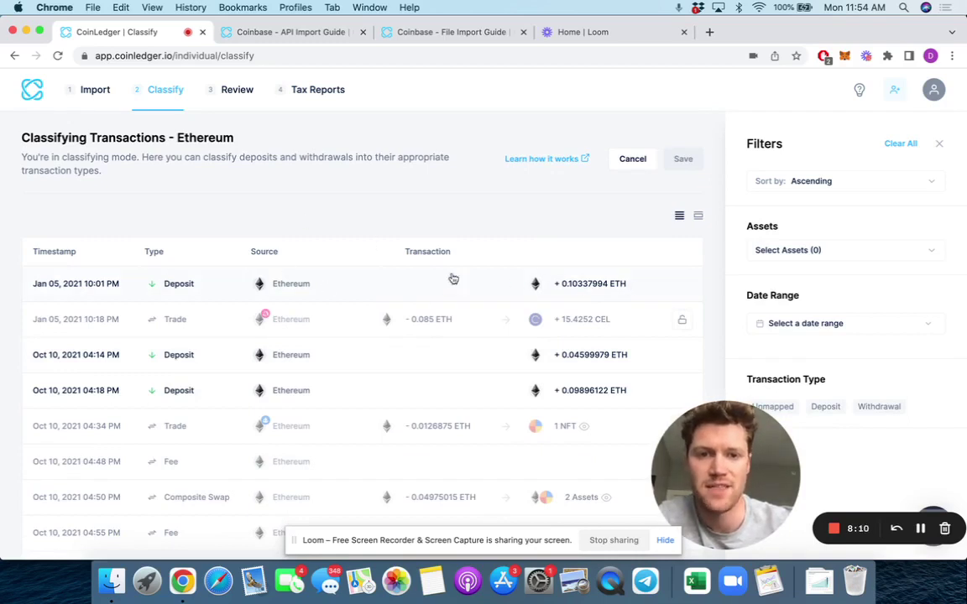
{"action": "left_click", "coordinate": [379, 282]}
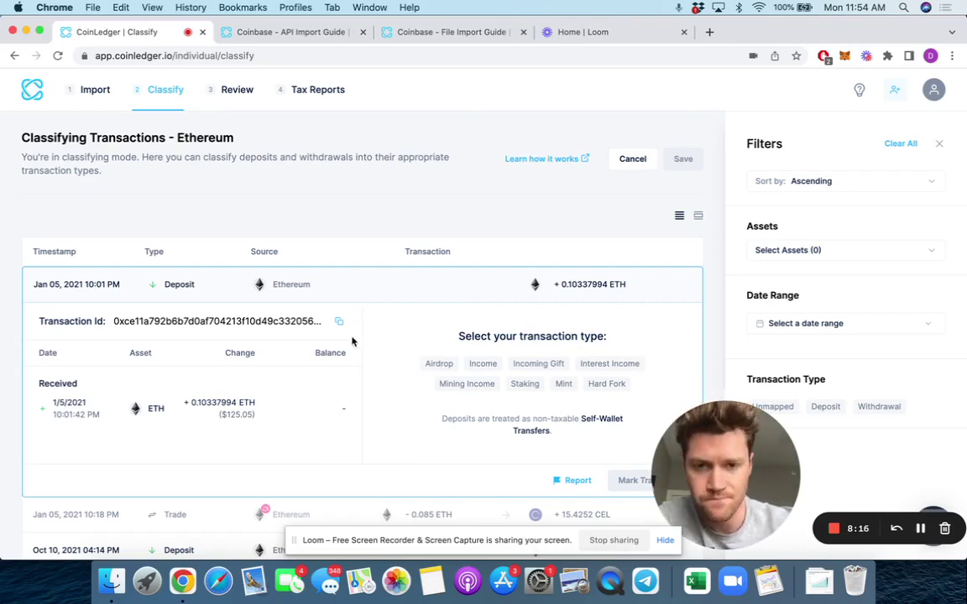
Step: Try Incoming Gift, Staking and Airdrop on the deposit, leave it unclassified, and collapse it
{"action": "left_click", "coordinate": [537, 363]}
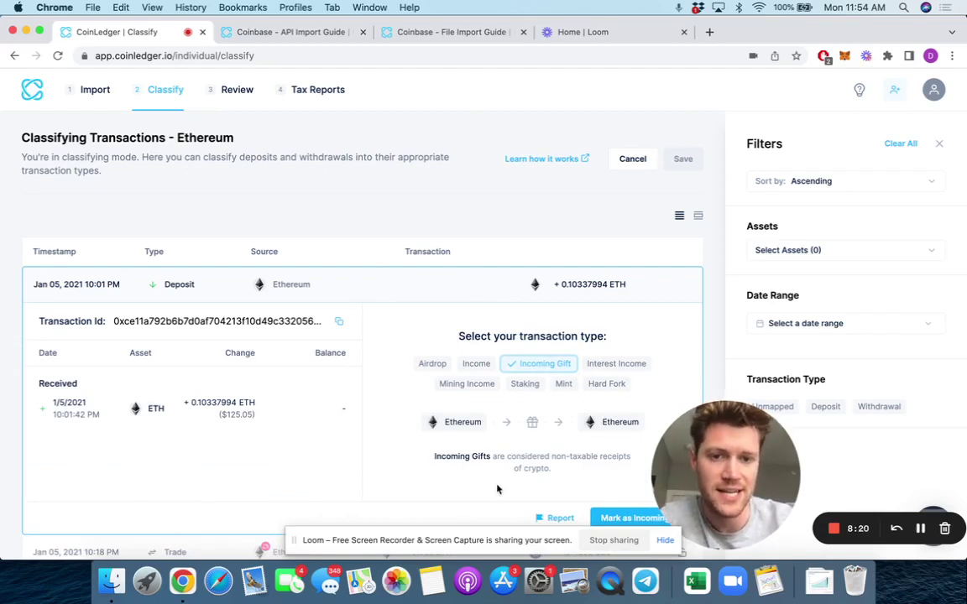
{"action": "left_click", "coordinate": [524, 384]}
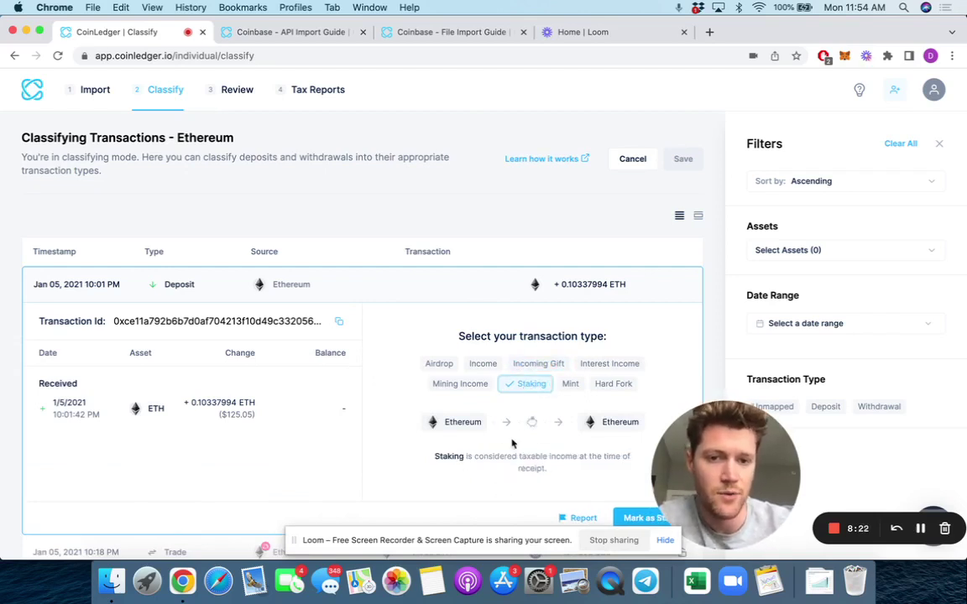
{"action": "scroll", "coordinate": [541, 467], "scroll_direction": "down", "scroll_amount": 2}
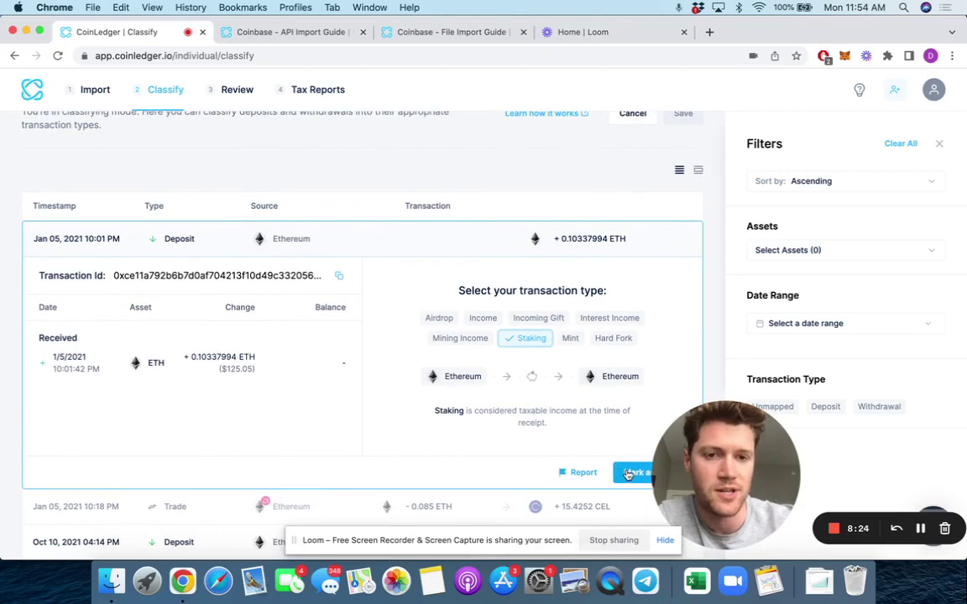
{"action": "left_click", "coordinate": [538, 318]}
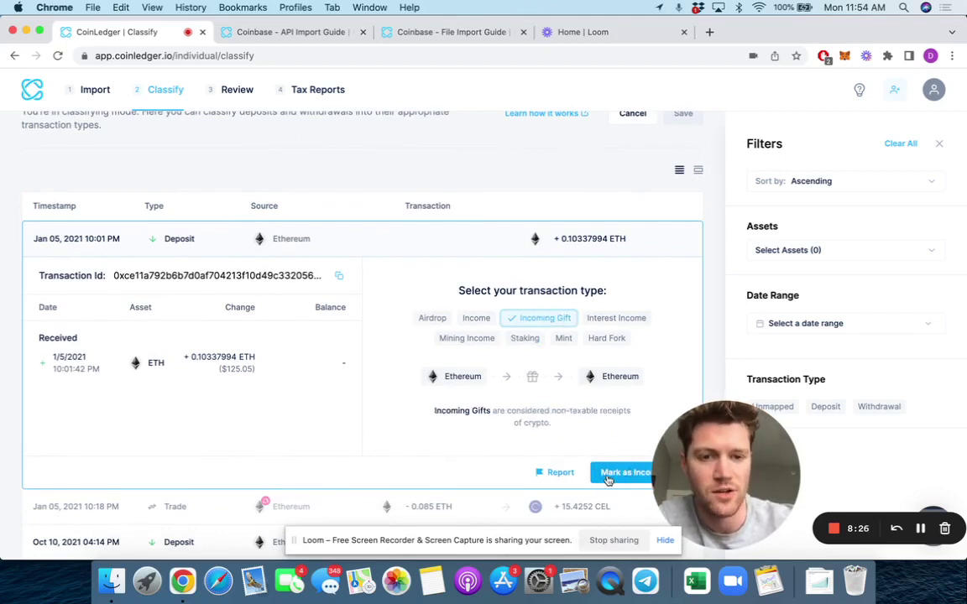
{"action": "left_click", "coordinate": [528, 321]}
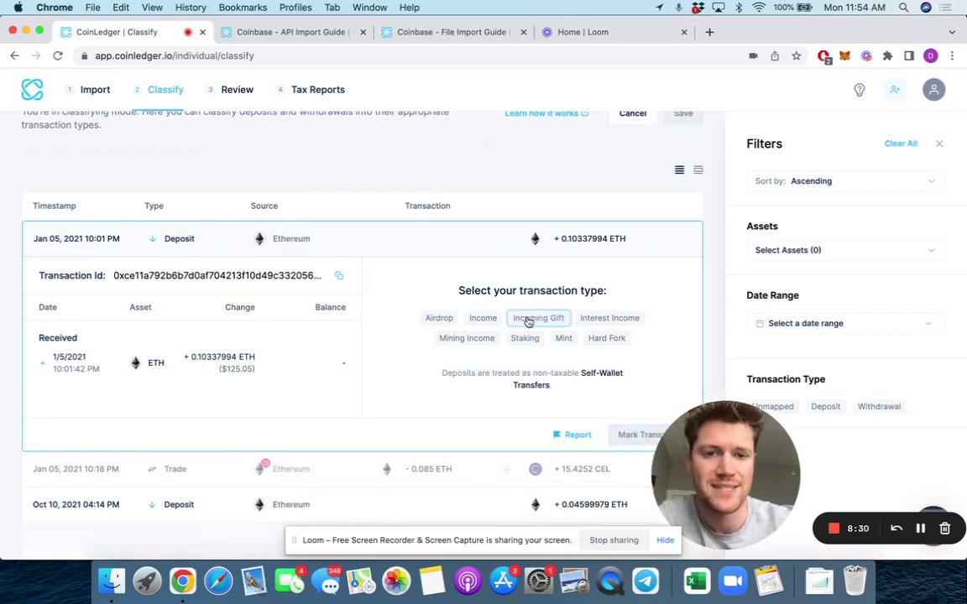
{"action": "scroll", "coordinate": [335, 243], "scroll_direction": "up", "scroll_amount": 2}
{"action": "scroll", "coordinate": [338, 244], "scroll_direction": "down", "scroll_amount": 2}
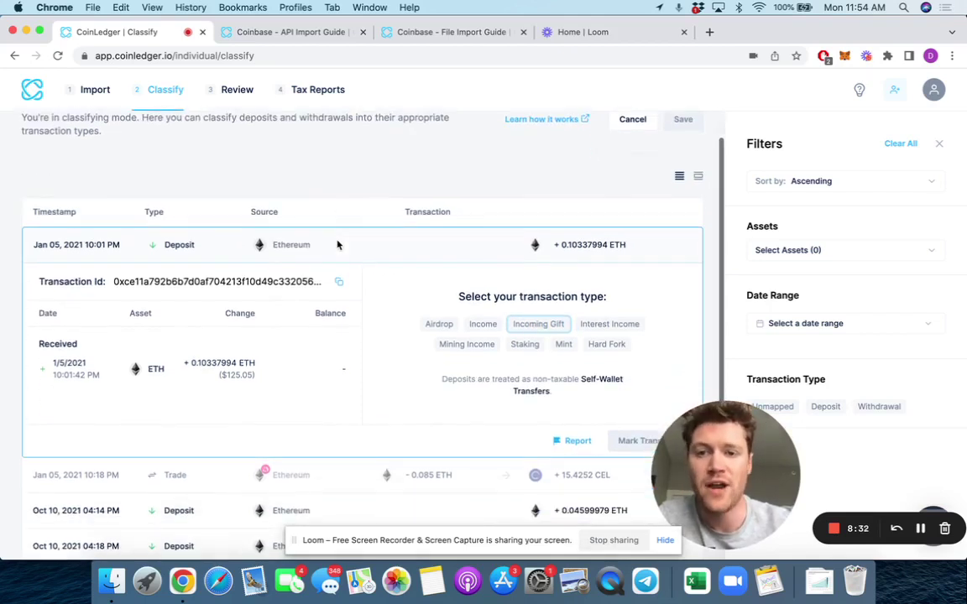
{"action": "left_click", "coordinate": [442, 328]}
{"action": "left_click", "coordinate": [444, 328]}
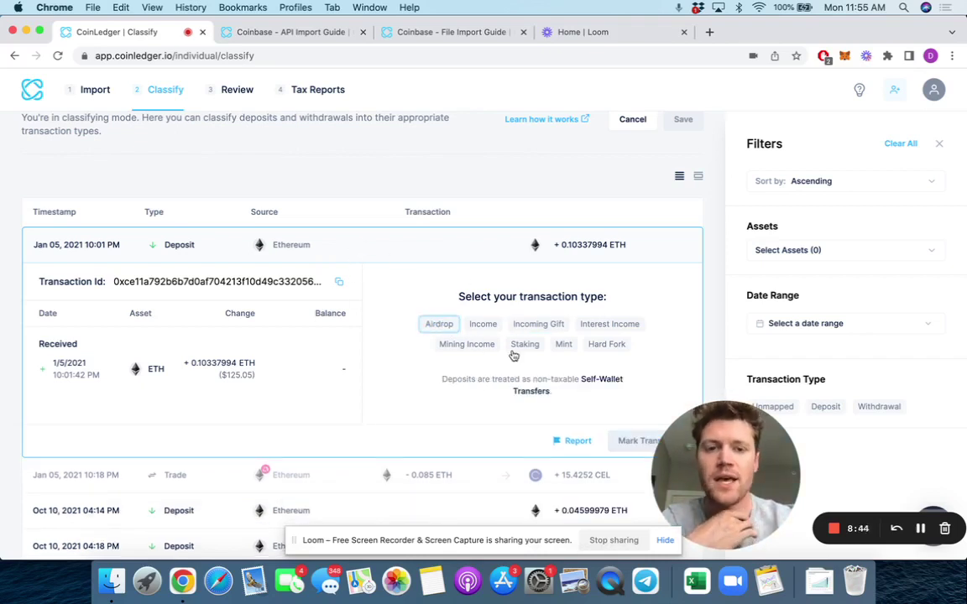
{"action": "mouse_move", "coordinate": [172, 249]}
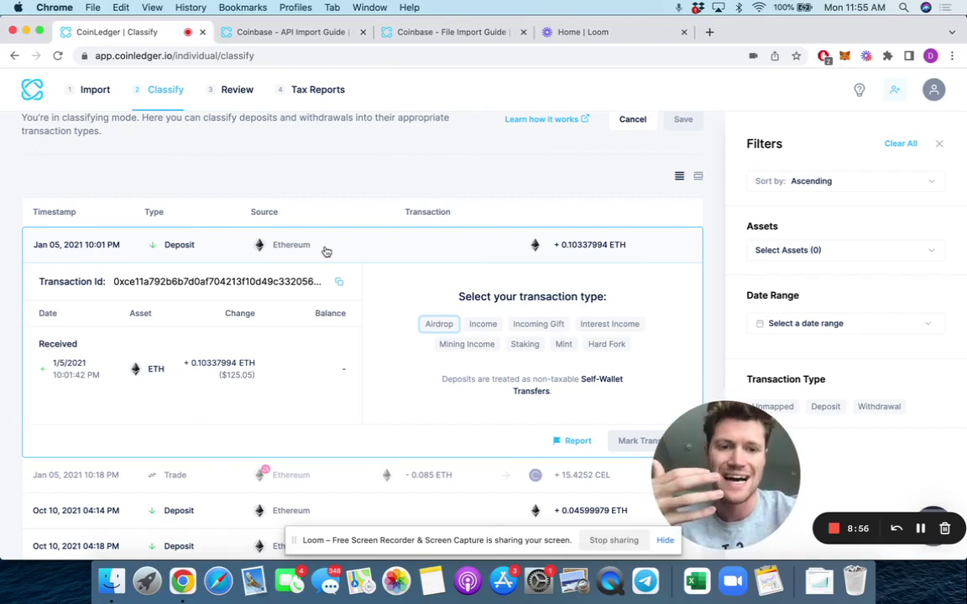
{"action": "left_click", "coordinate": [362, 246]}
{"action": "scroll", "coordinate": [363, 245], "scroll_direction": "up", "scroll_amount": 1}
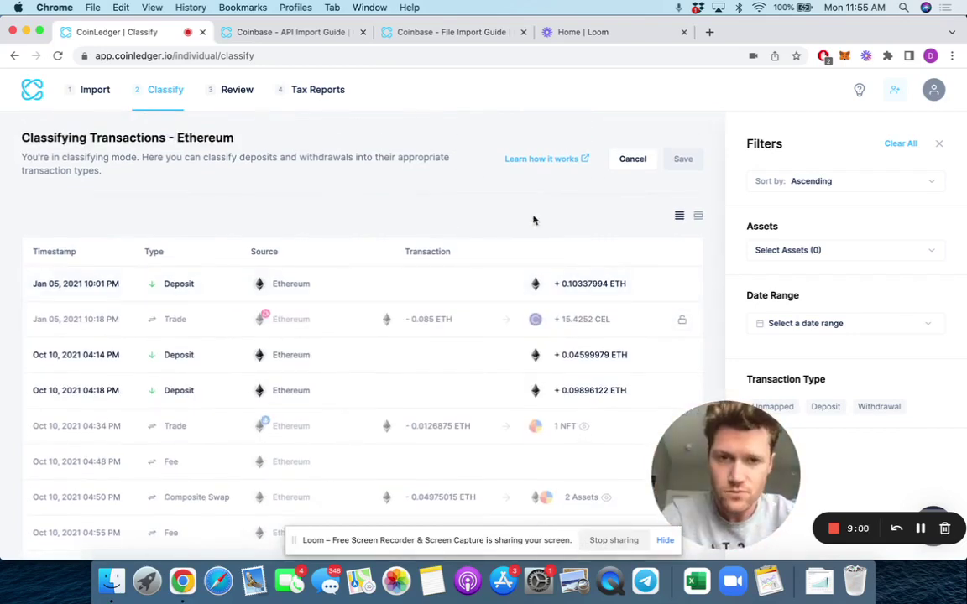
Step: Cancel Ethereum classifying without saving and scroll the Classified Transactions list
{"action": "left_click", "coordinate": [626, 161]}
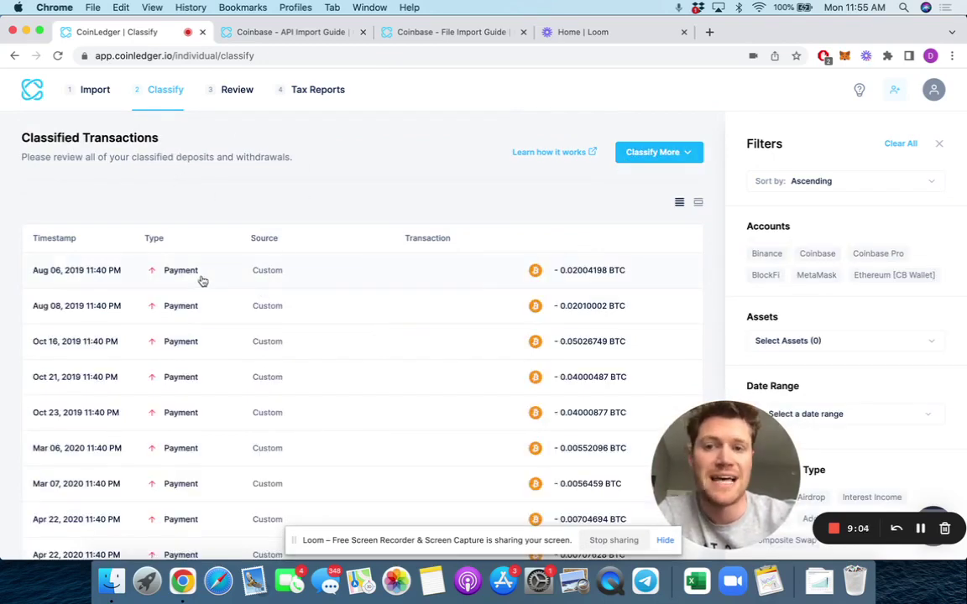
{"action": "scroll", "coordinate": [277, 310], "scroll_direction": "down", "scroll_amount": 2}
{"action": "scroll", "coordinate": [277, 309], "scroll_direction": "down", "scroll_amount": 10}
{"action": "scroll", "coordinate": [274, 308], "scroll_direction": "up", "scroll_amount": 15}
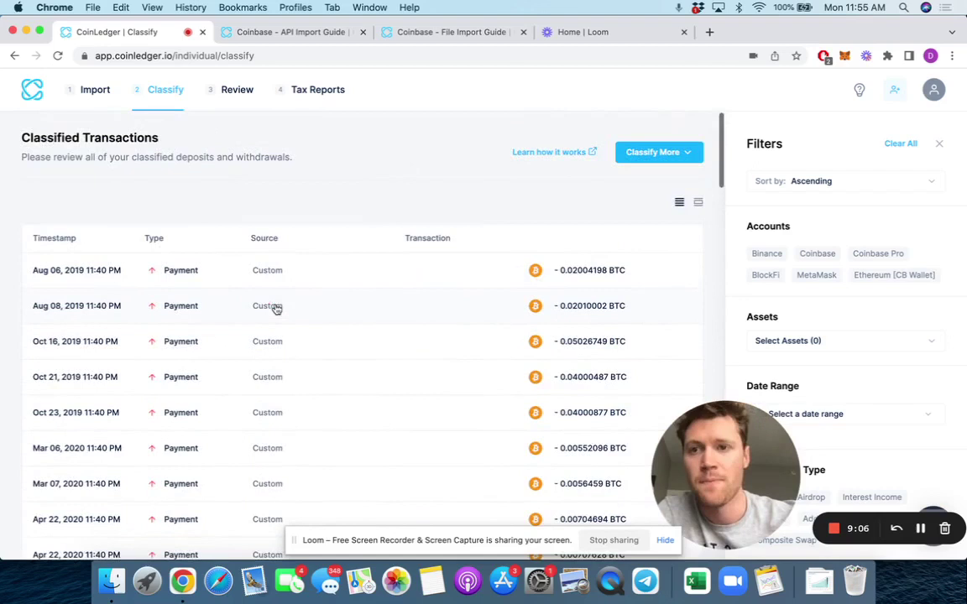
{"action": "left_click_drag", "start_coordinate": [22, 137], "coordinate": [165, 144]}
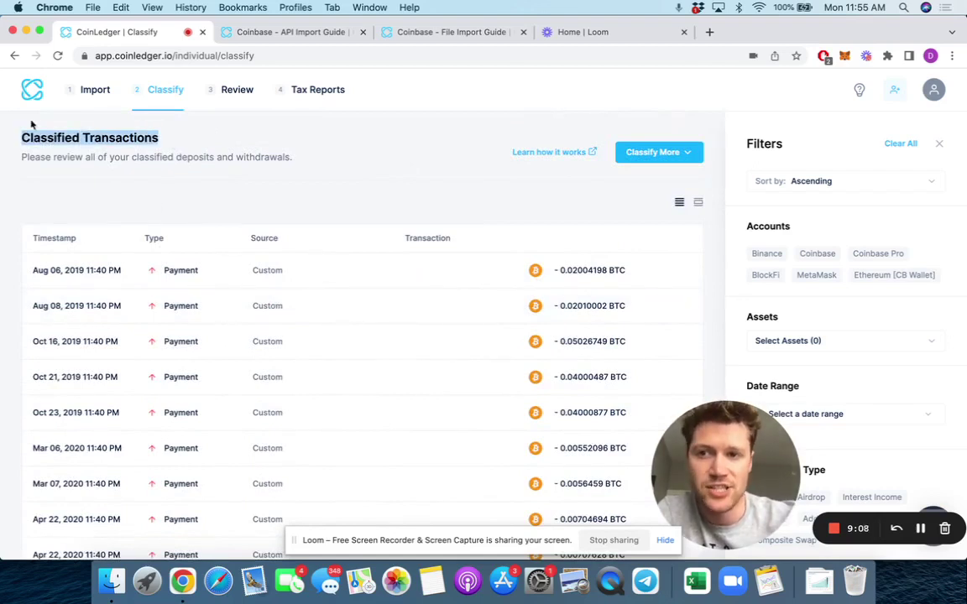
{"action": "scroll", "coordinate": [218, 247], "scroll_direction": "down", "scroll_amount": 2}
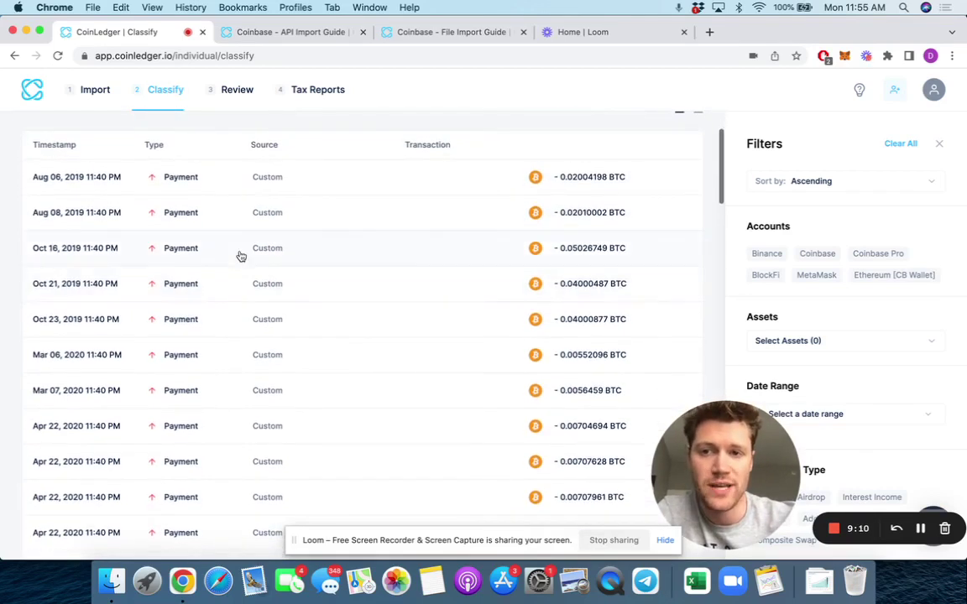
Step: Inspect the Oct 16, 2019 payment and its Payments tax explanation
{"action": "left_click", "coordinate": [358, 255]}
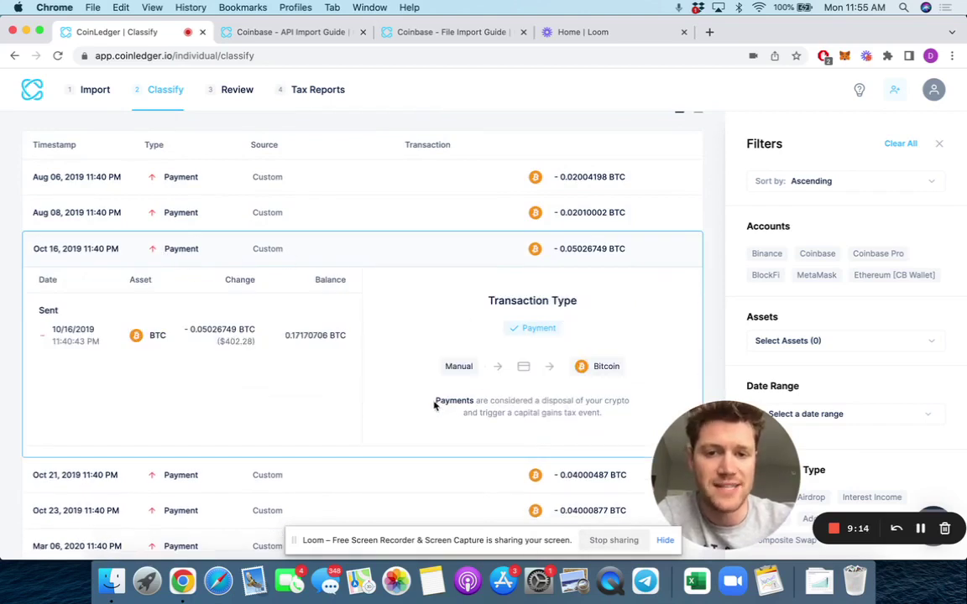
{"action": "left_click_drag", "start_coordinate": [435, 401], "coordinate": [602, 417]}
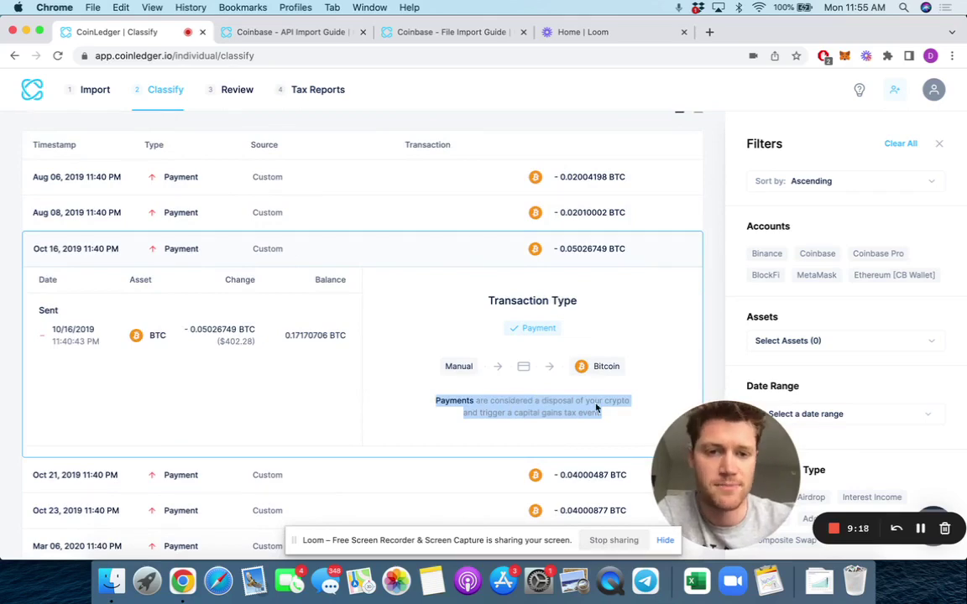
{"action": "left_click", "coordinate": [612, 414]}
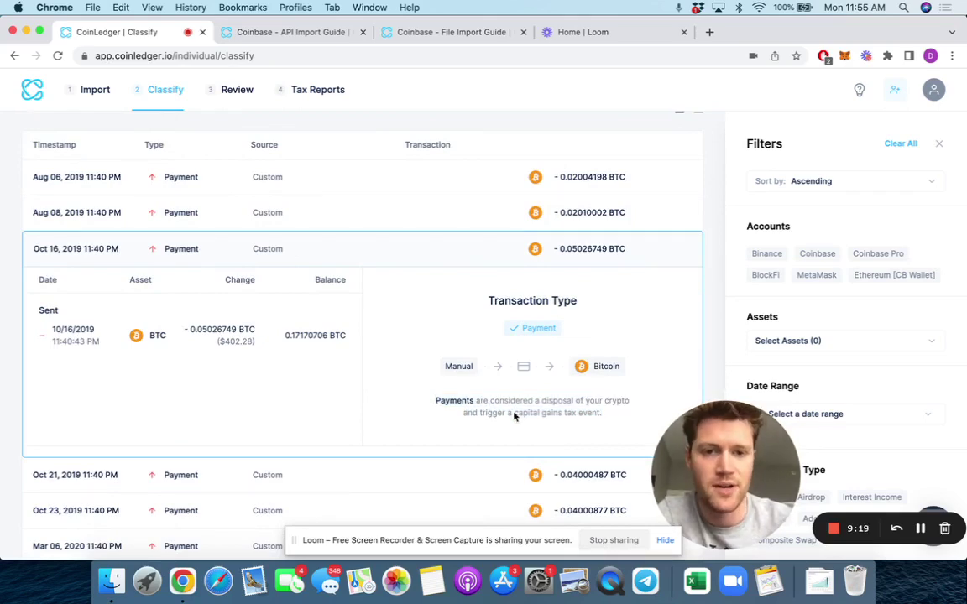
{"action": "left_click", "coordinate": [367, 249]}
Step: Inspect the Feb 28, 2021 BTC interest income, then scroll through the BlockFi interest entries
{"action": "scroll", "coordinate": [353, 309], "scroll_direction": "down", "scroll_amount": 15}
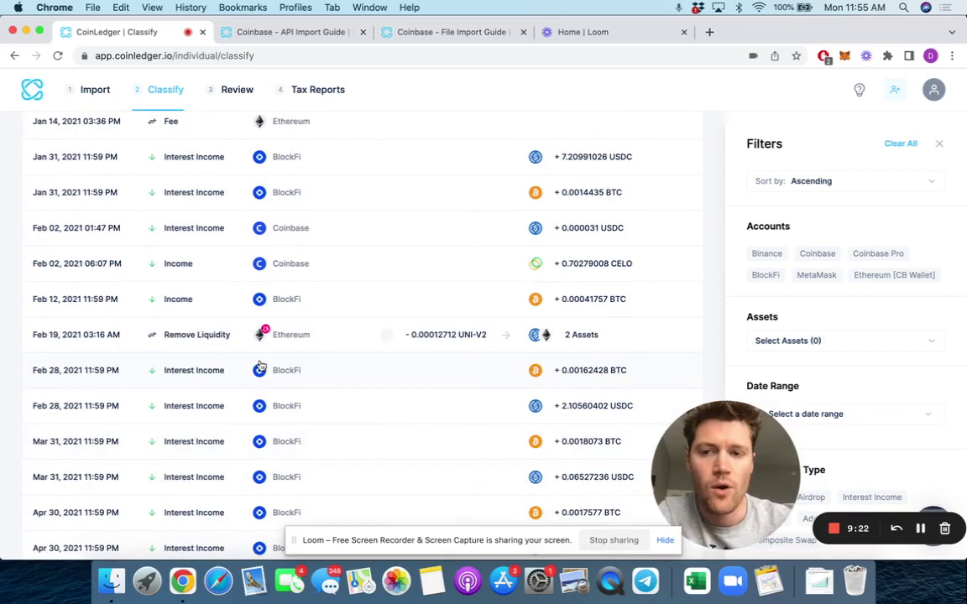
{"action": "left_click", "coordinate": [329, 372]}
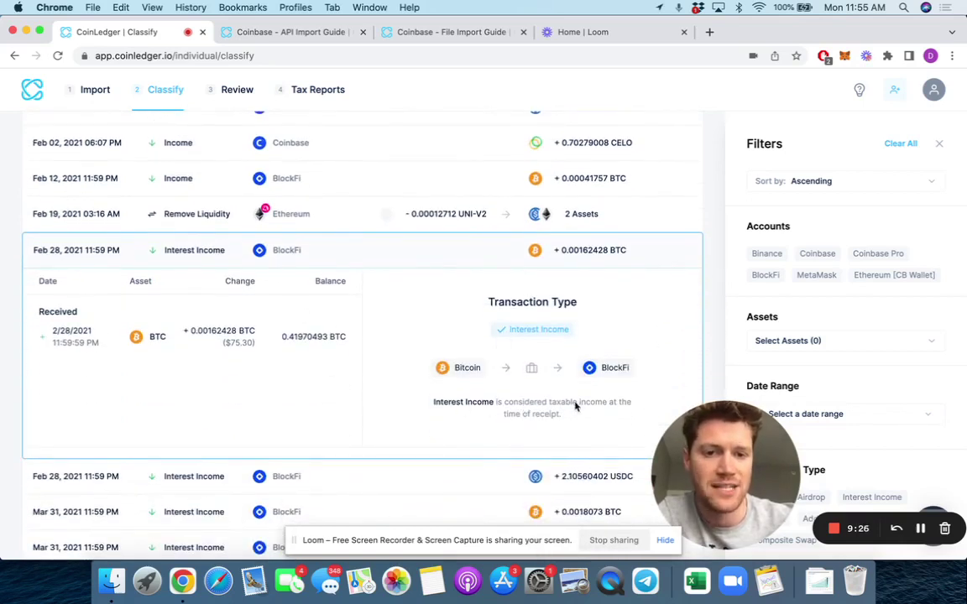
{"action": "left_click", "coordinate": [390, 263]}
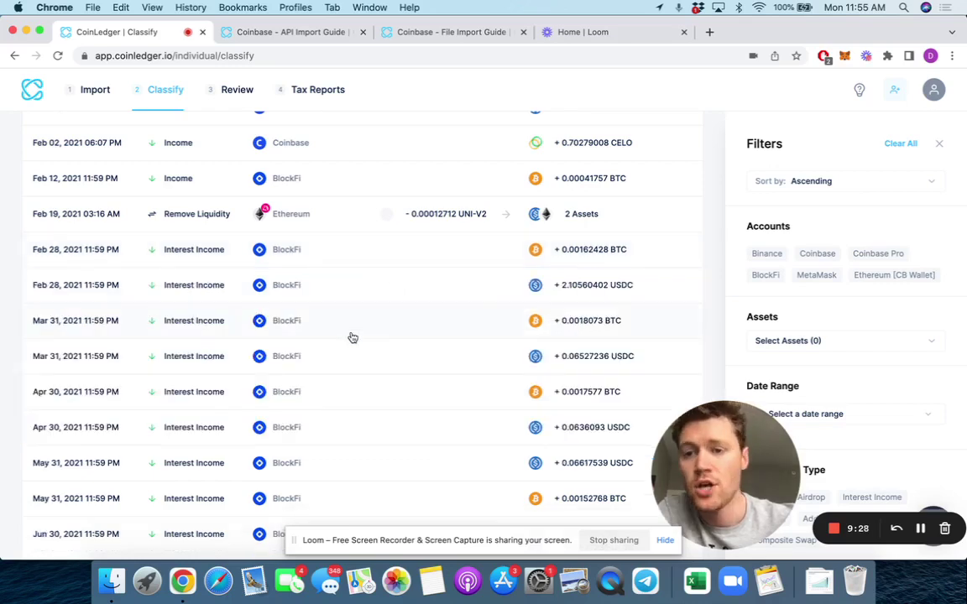
{"action": "scroll", "coordinate": [352, 339], "scroll_direction": "down", "scroll_amount": 5}
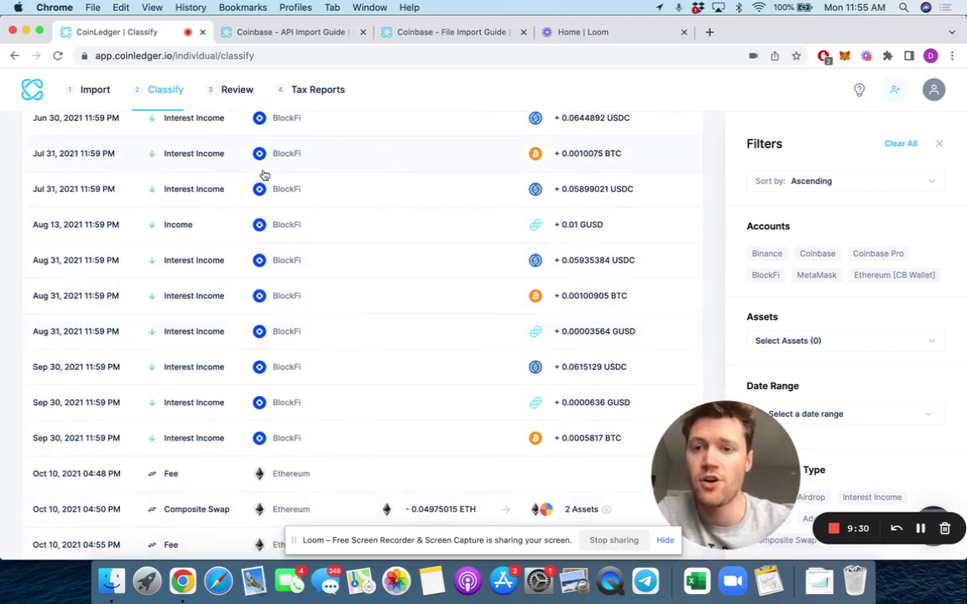
{"action": "scroll", "coordinate": [260, 411], "scroll_direction": "down", "scroll_amount": 1}
{"action": "scroll", "coordinate": [270, 426], "scroll_direction": "down", "scroll_amount": 10}
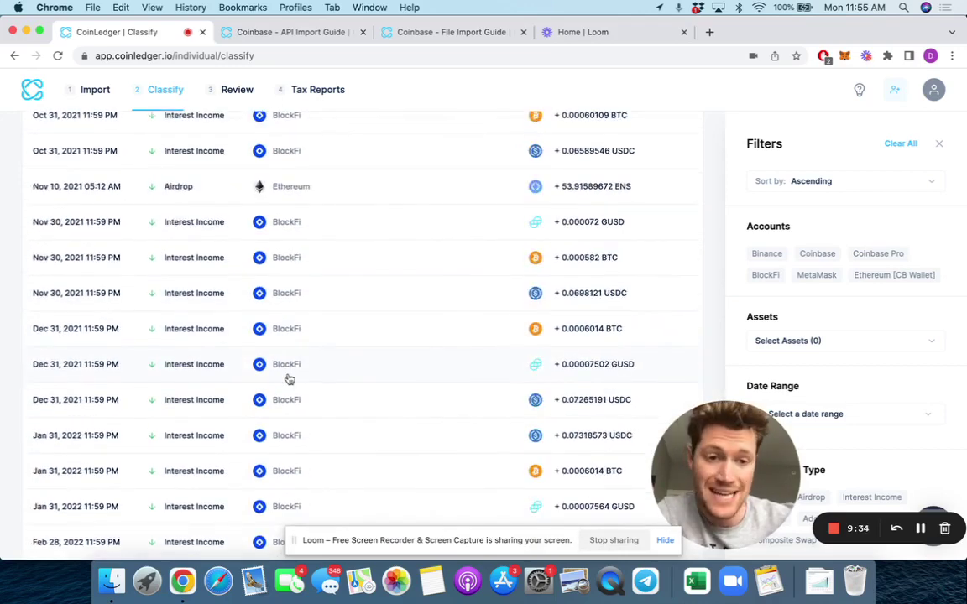
{"action": "scroll", "coordinate": [289, 380], "scroll_direction": "up", "scroll_amount": 20}
{"action": "left_click", "coordinate": [679, 151]}
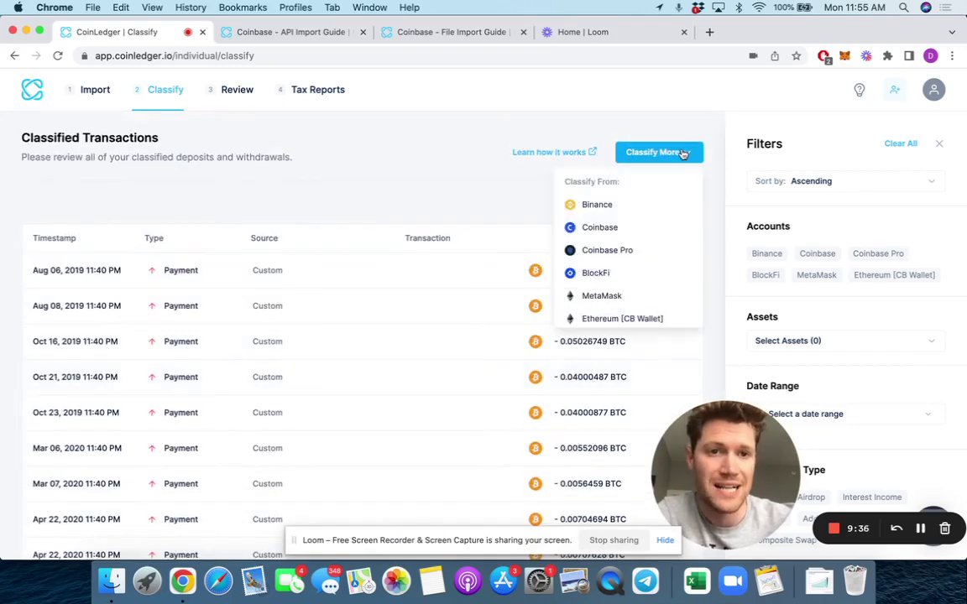
{"action": "scroll", "coordinate": [611, 252], "scroll_direction": "down", "scroll_amount": 1}
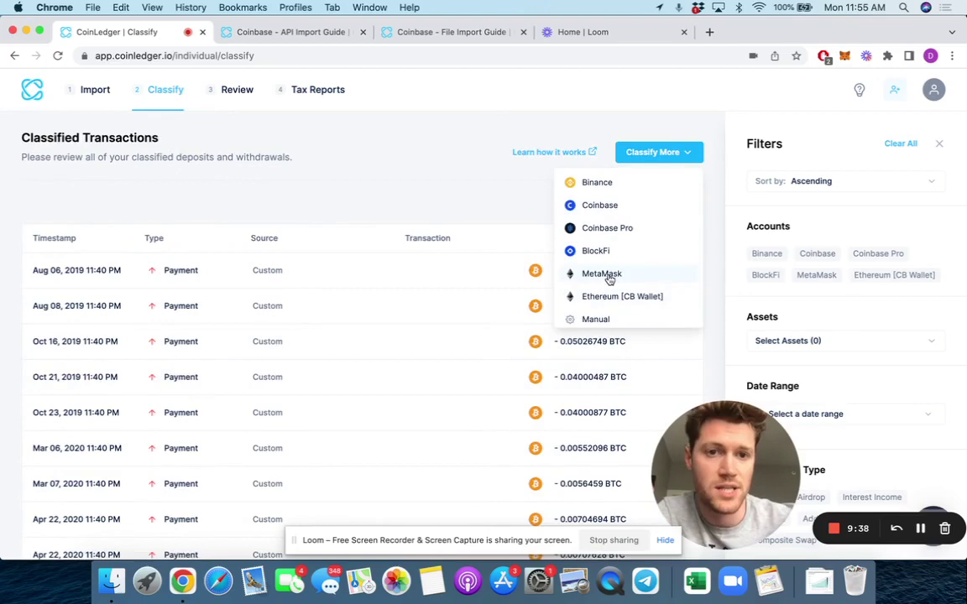
{"action": "left_click", "coordinate": [609, 277]}
{"action": "left_click", "coordinate": [360, 280]}
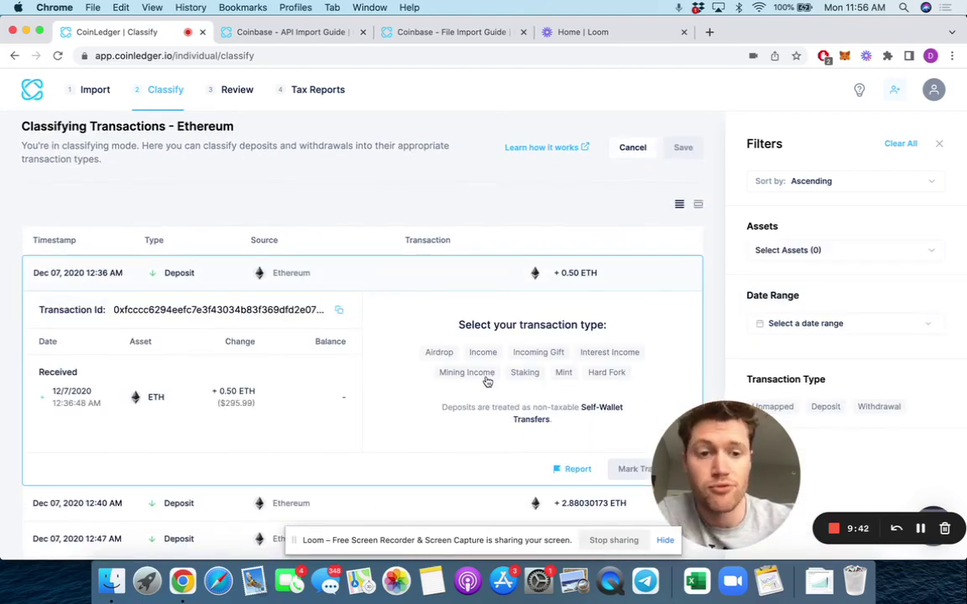
{"action": "left_click", "coordinate": [352, 273]}
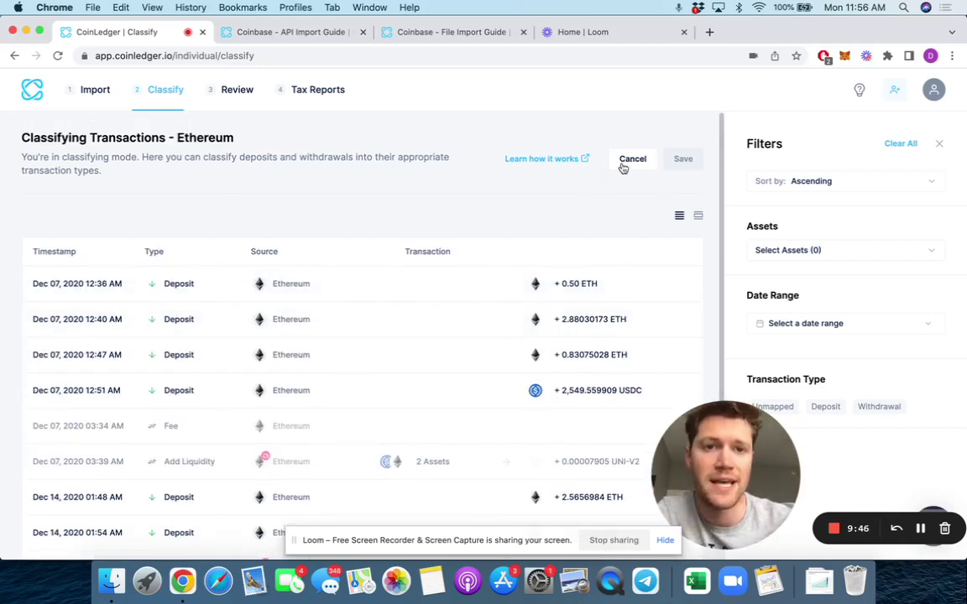
{"action": "left_click", "coordinate": [631, 159]}
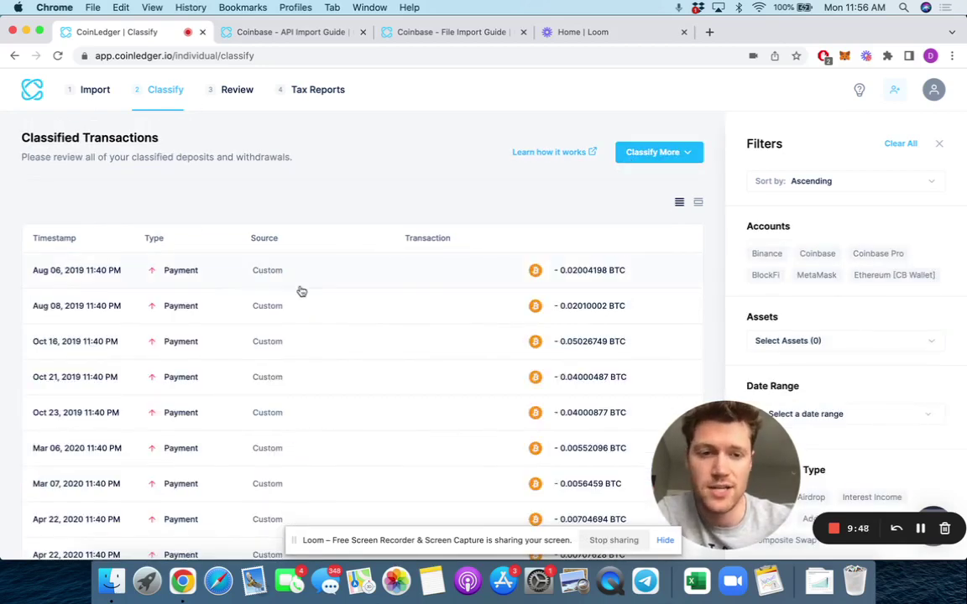
Step: Open the Review step and, after trying the Binance and MetaMask chips, filter to Coinbase Pro
{"action": "left_click", "coordinate": [247, 98]}
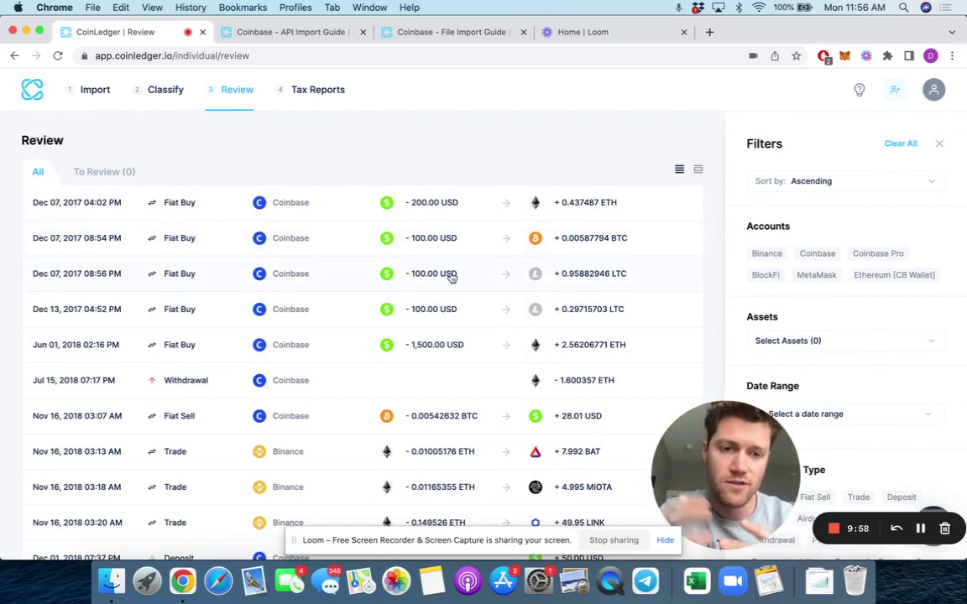
{"action": "left_click_drag", "start_coordinate": [683, 485], "coordinate": [46, 503]}
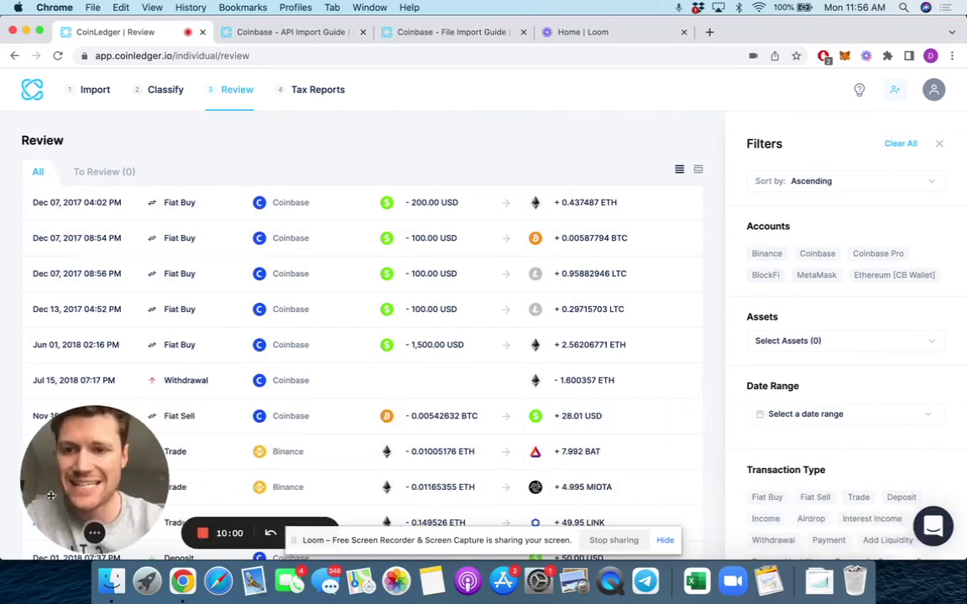
{"action": "scroll", "coordinate": [494, 336], "scroll_direction": "down", "scroll_amount": 5}
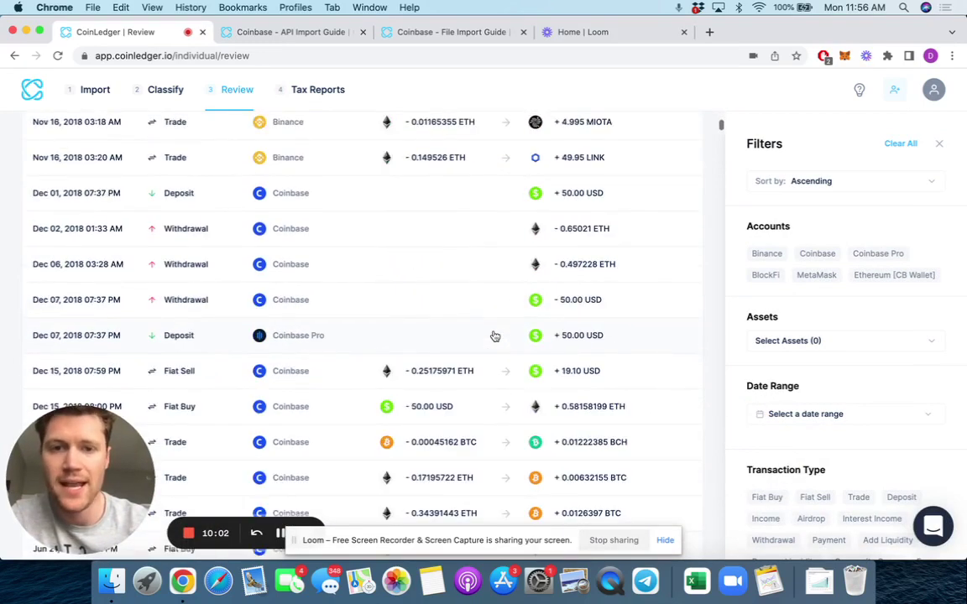
{"action": "left_click", "coordinate": [769, 255]}
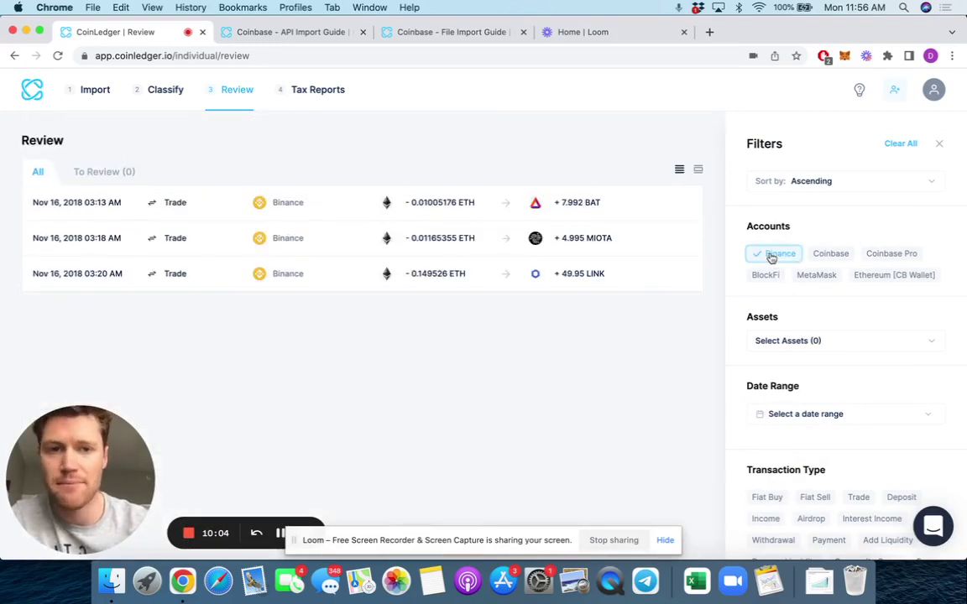
{"action": "left_click", "coordinate": [769, 255]}
{"action": "left_click", "coordinate": [811, 278]}
{"action": "left_click", "coordinate": [811, 277]}
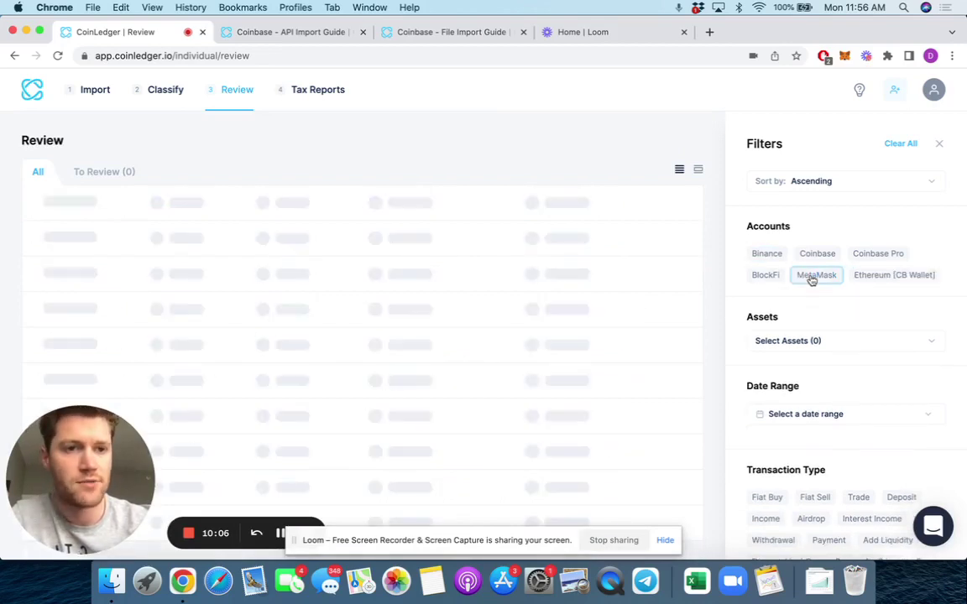
{"action": "left_click", "coordinate": [867, 255]}
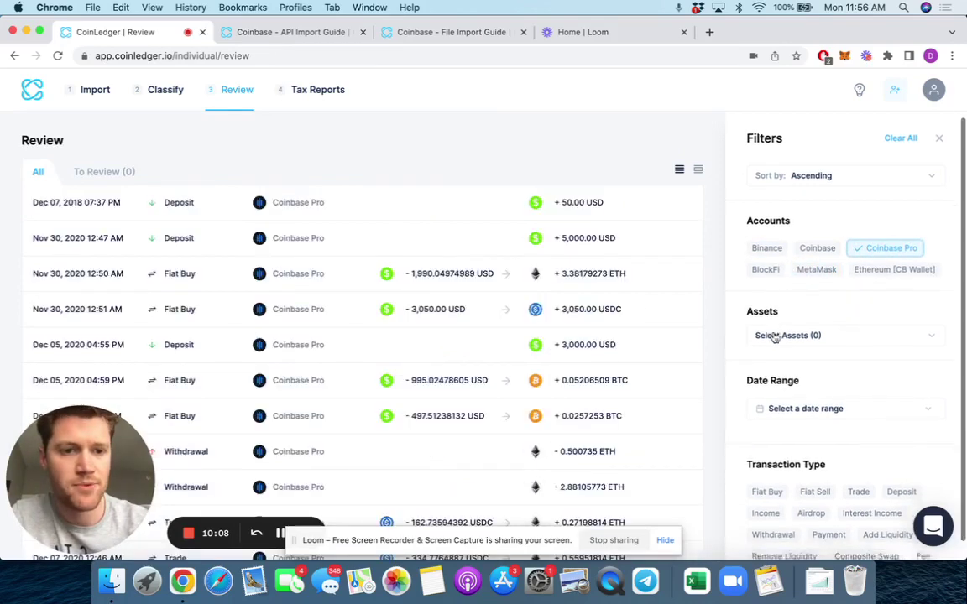
{"action": "scroll", "coordinate": [766, 335], "scroll_direction": "down", "scroll_amount": 1}
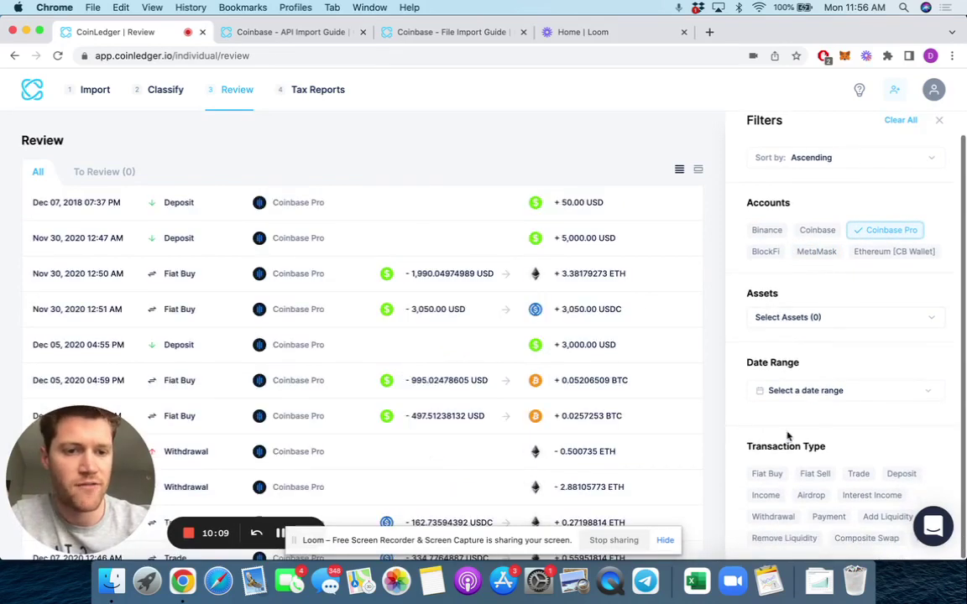
Step: Filter to Trade transactions and check the Feb 15 trade's cost basis and gain
{"action": "left_click", "coordinate": [858, 475]}
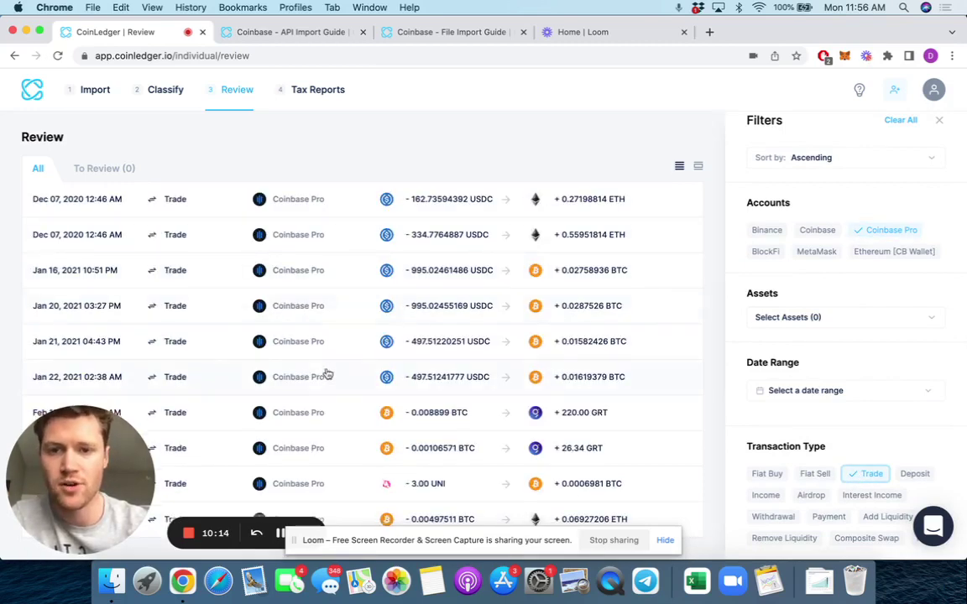
{"action": "left_click", "coordinate": [309, 416]}
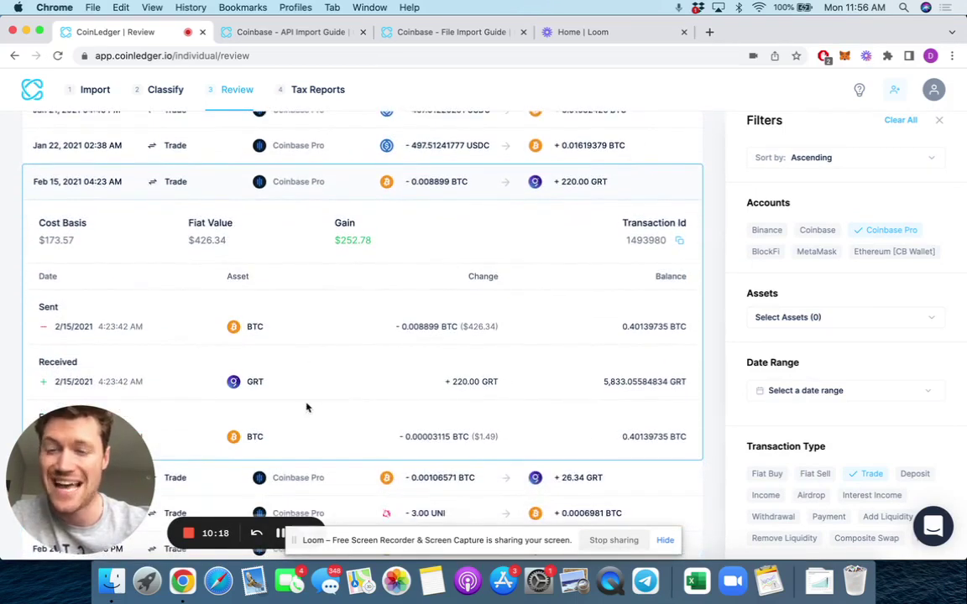
{"action": "scroll", "coordinate": [305, 386], "scroll_direction": "down", "scroll_amount": 2}
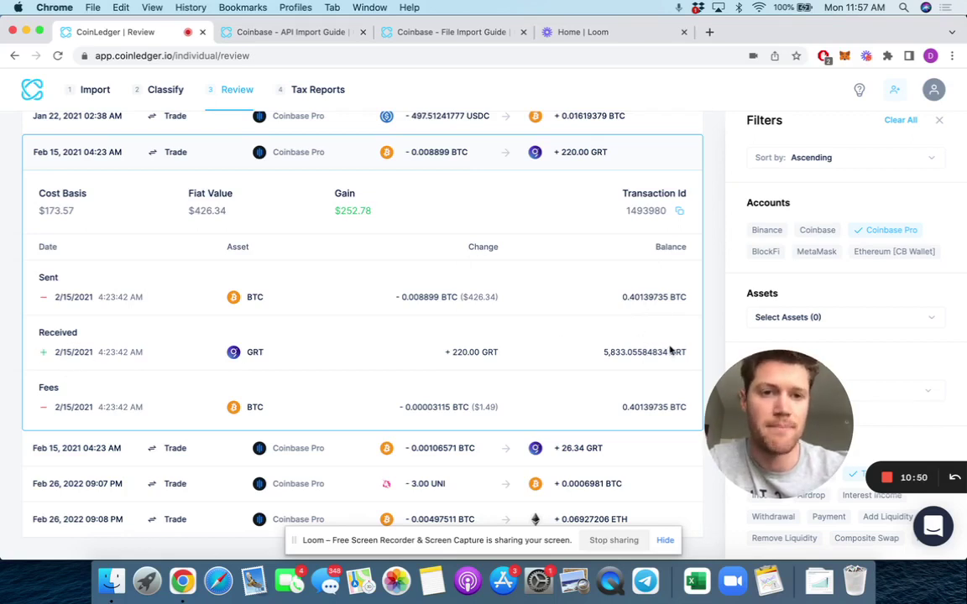
{"action": "left_click", "coordinate": [308, 161]}
{"action": "left_click", "coordinate": [854, 475]}
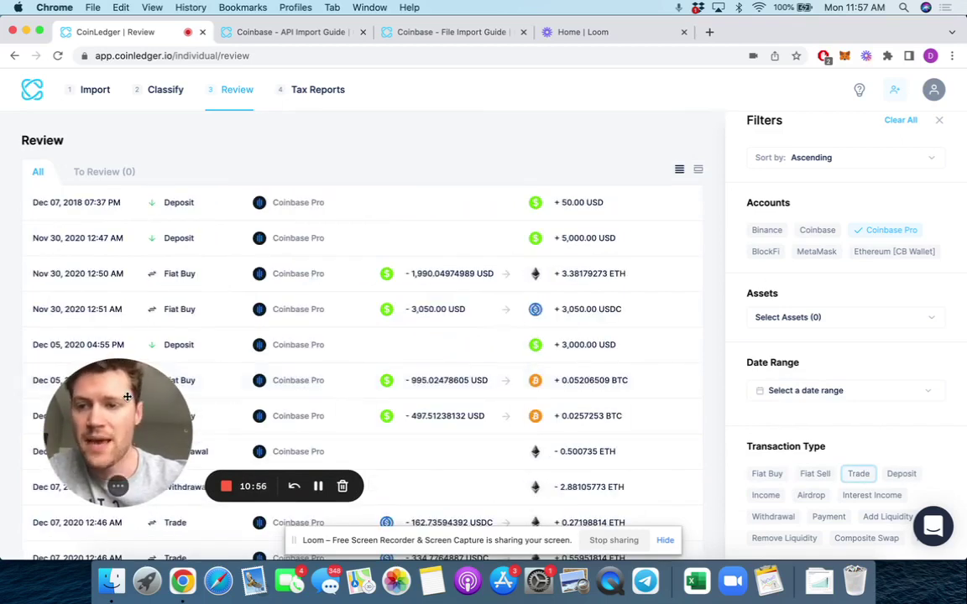
Step: Inspect the Dec 06 Fiat Buy, then remove the Coinbase Pro filter to list all accounts
{"action": "left_click_drag", "start_coordinate": [127, 396], "coordinate": [89, 442]}
{"action": "scroll", "coordinate": [366, 382], "scroll_direction": "down", "scroll_amount": 5}
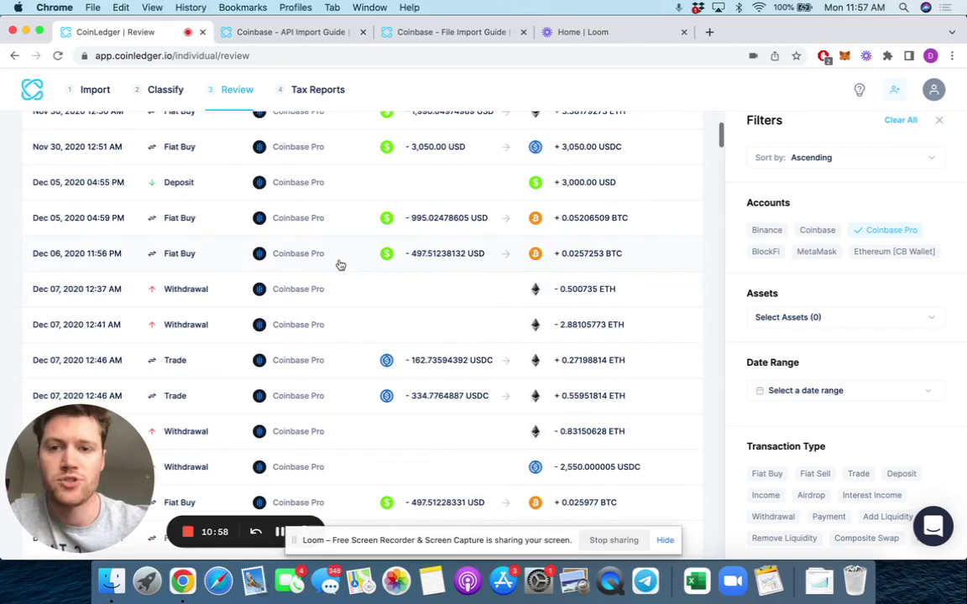
{"action": "left_click", "coordinate": [340, 266]}
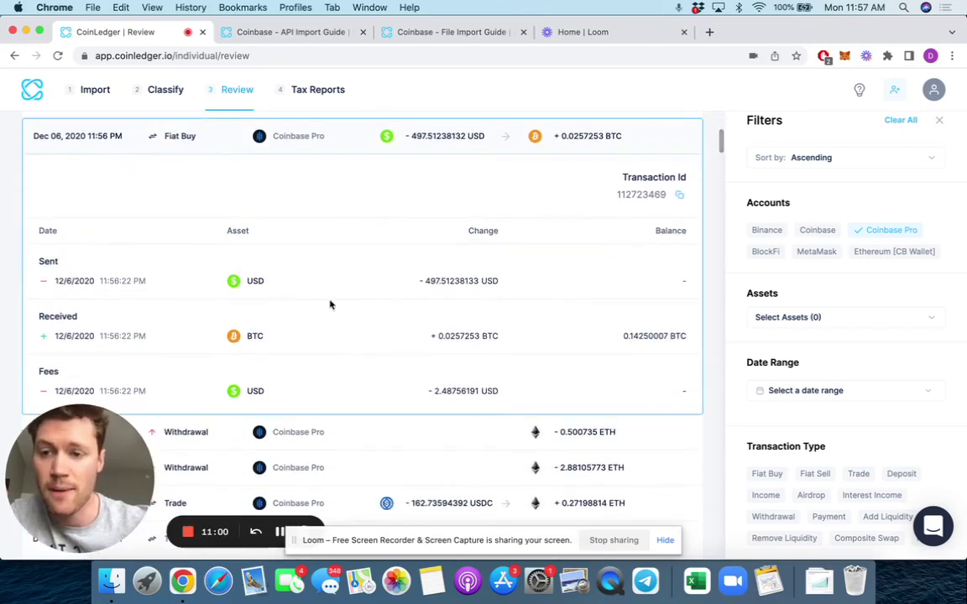
{"action": "scroll", "coordinate": [345, 224], "scroll_direction": "up", "scroll_amount": 2}
{"action": "left_click", "coordinate": [345, 220]}
{"action": "scroll", "coordinate": [345, 224], "scroll_direction": "up", "scroll_amount": 3}
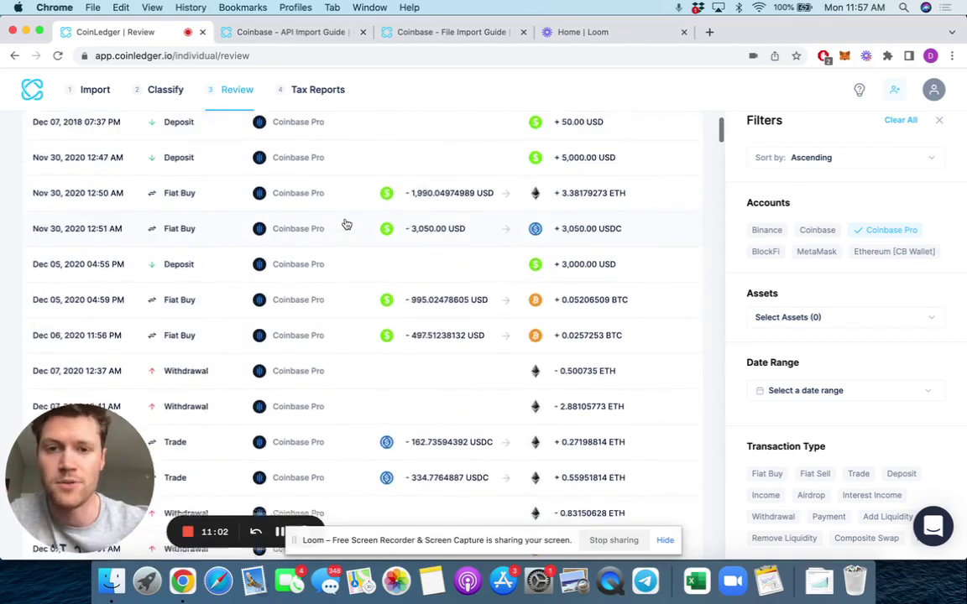
{"action": "left_click", "coordinate": [893, 230]}
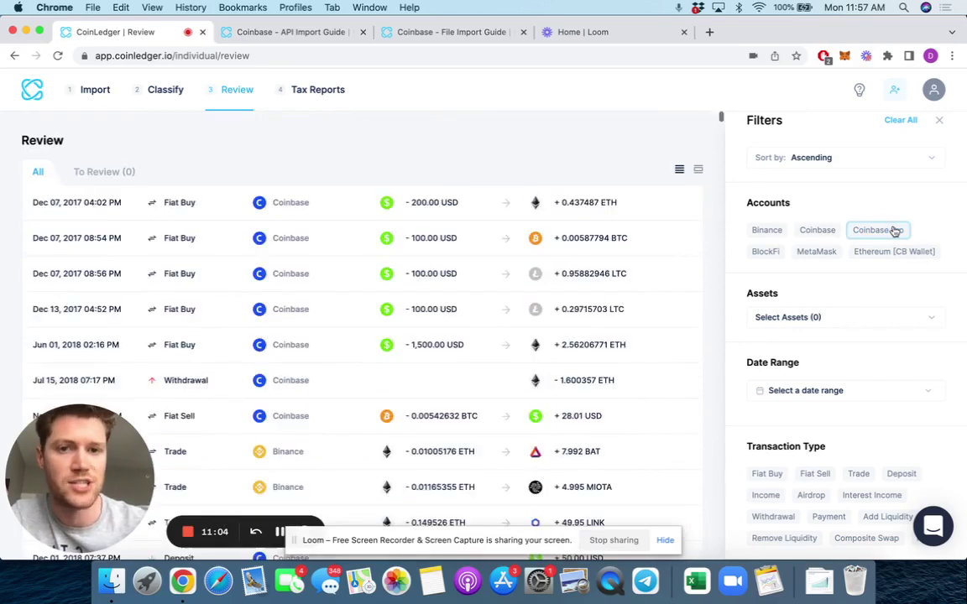
{"action": "scroll", "coordinate": [447, 302], "scroll_direction": "down", "scroll_amount": 5}
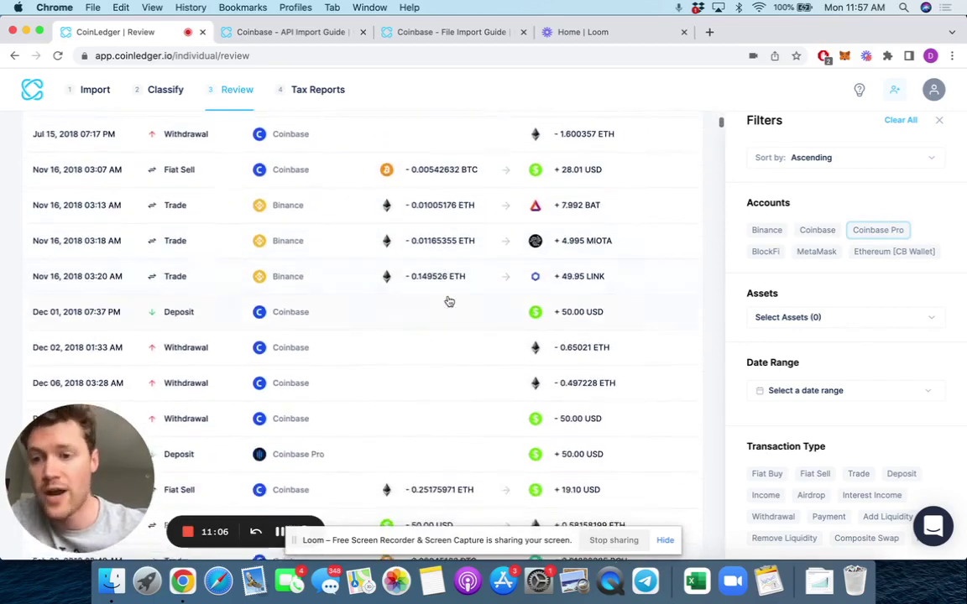
{"action": "scroll", "coordinate": [449, 302], "scroll_direction": "up", "scroll_amount": 5}
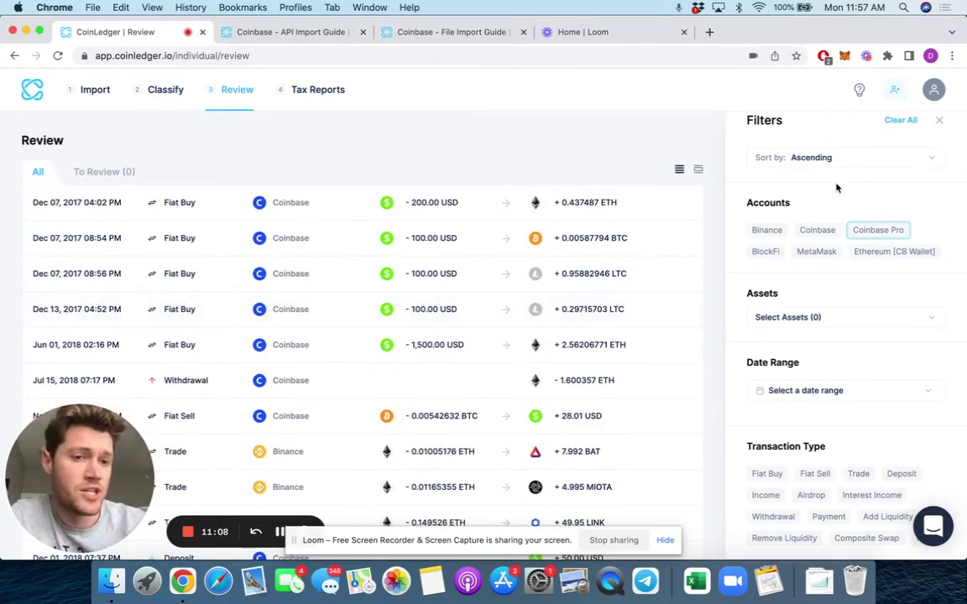
Step: Keep the ascending sort order and leave the date range unset
{"action": "left_click", "coordinate": [837, 164]}
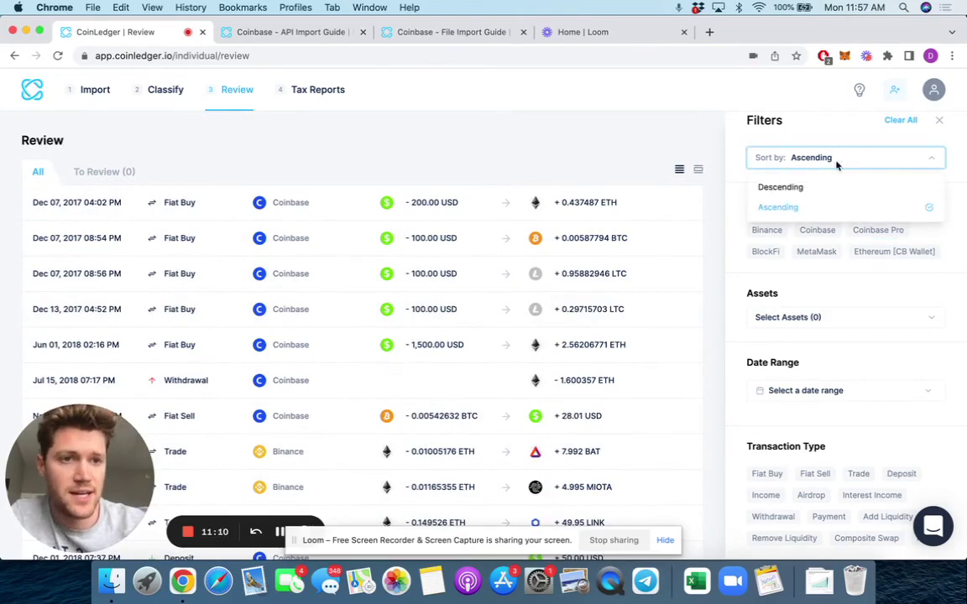
{"action": "left_click", "coordinate": [821, 206]}
{"action": "left_click", "coordinate": [789, 393]}
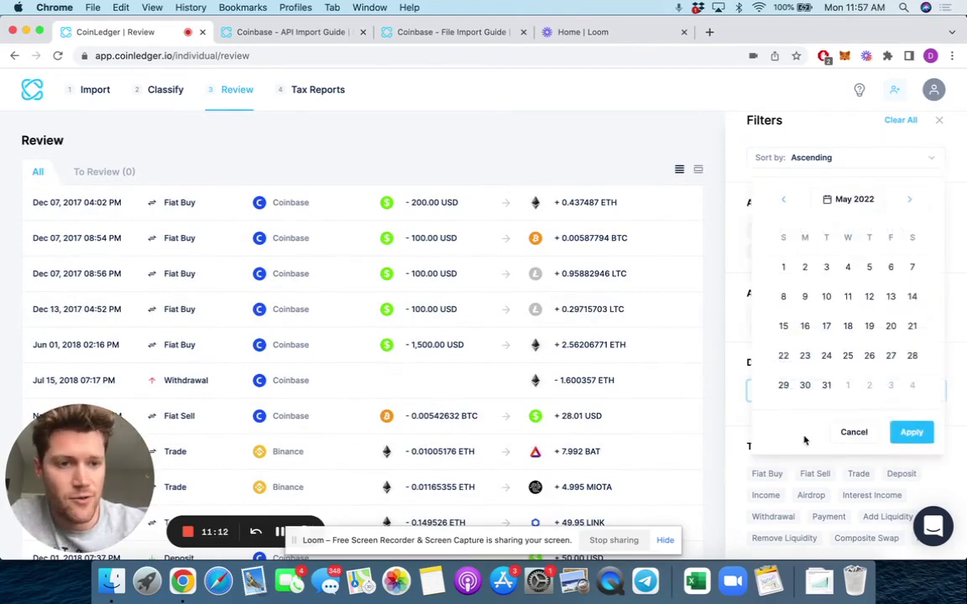
{"action": "left_click", "coordinate": [730, 279]}
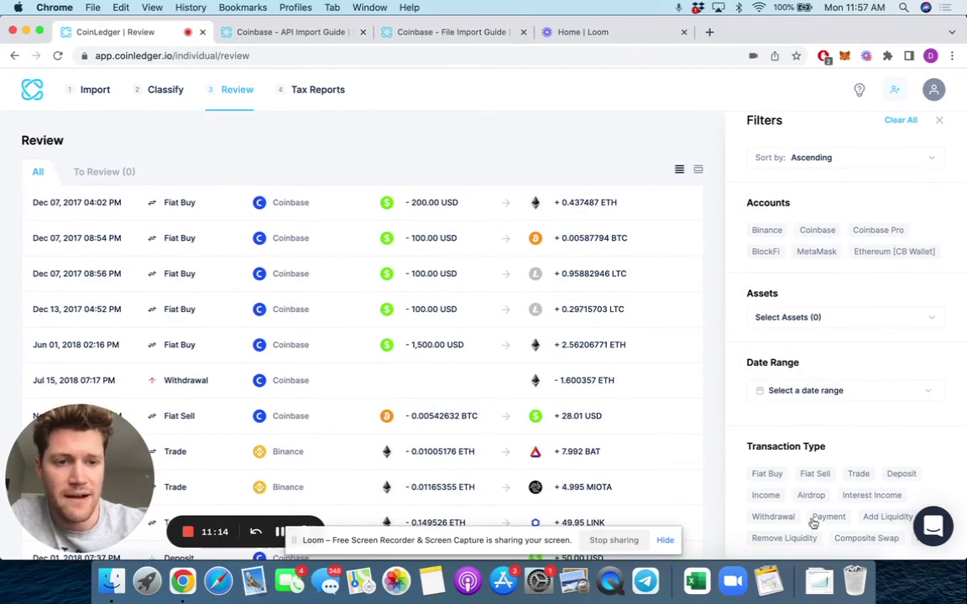
Step: Group the review list by date and inspect headings like Wednesday, December 13, 2017
{"action": "left_click", "coordinate": [701, 172]}
{"action": "scroll", "coordinate": [124, 224], "scroll_direction": "down", "scroll_amount": 4}
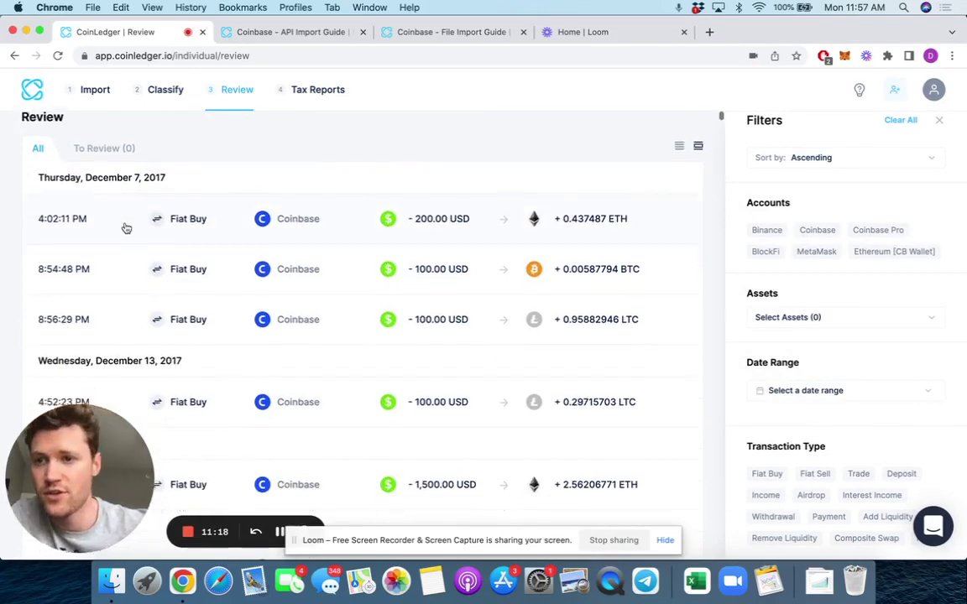
{"action": "left_click_drag", "start_coordinate": [38, 220], "coordinate": [180, 221]}
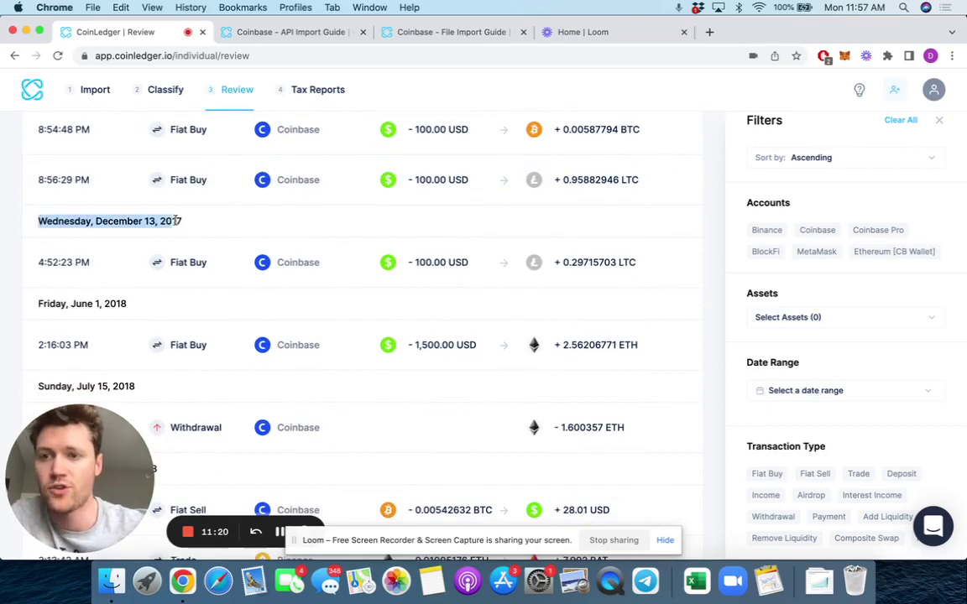
{"action": "left_click_drag", "start_coordinate": [38, 304], "coordinate": [128, 303]}
{"action": "scroll", "coordinate": [193, 304], "scroll_direction": "down", "scroll_amount": 10}
{"action": "scroll", "coordinate": [247, 298], "scroll_direction": "up", "scroll_amount": 15}
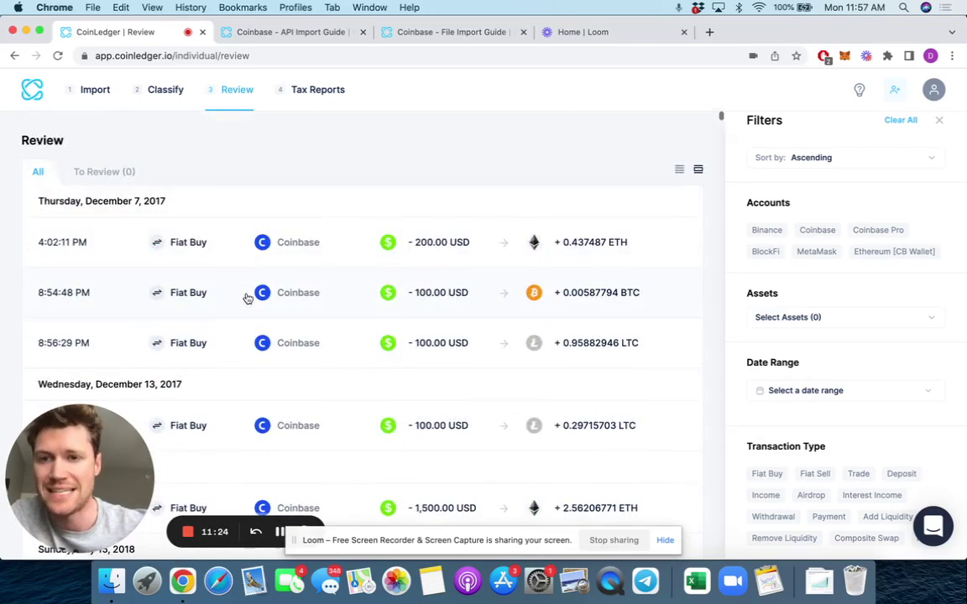
{"action": "scroll", "coordinate": [277, 265], "scroll_direction": "down", "scroll_amount": 20}
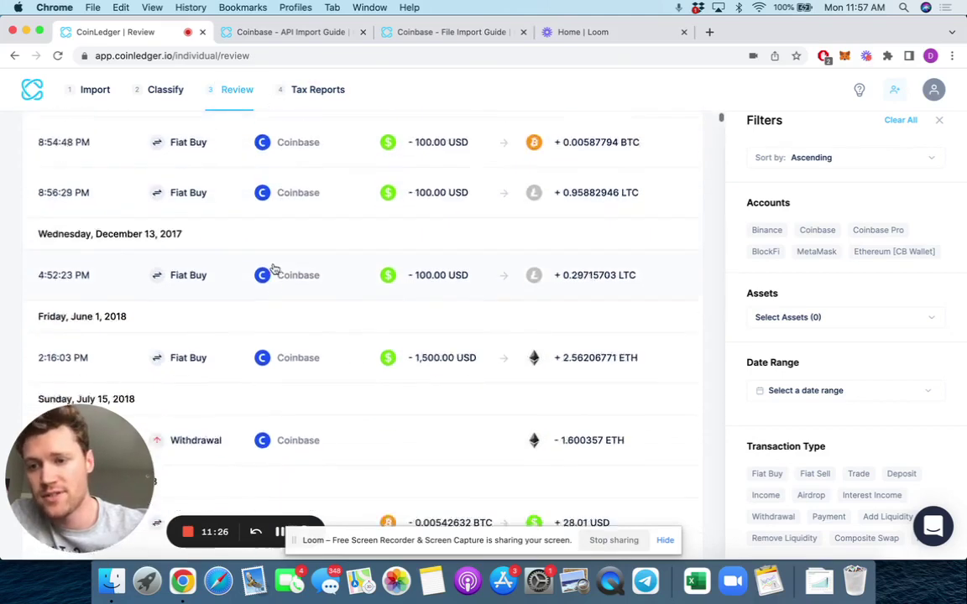
{"action": "scroll", "coordinate": [273, 268], "scroll_direction": "up", "scroll_amount": 20}
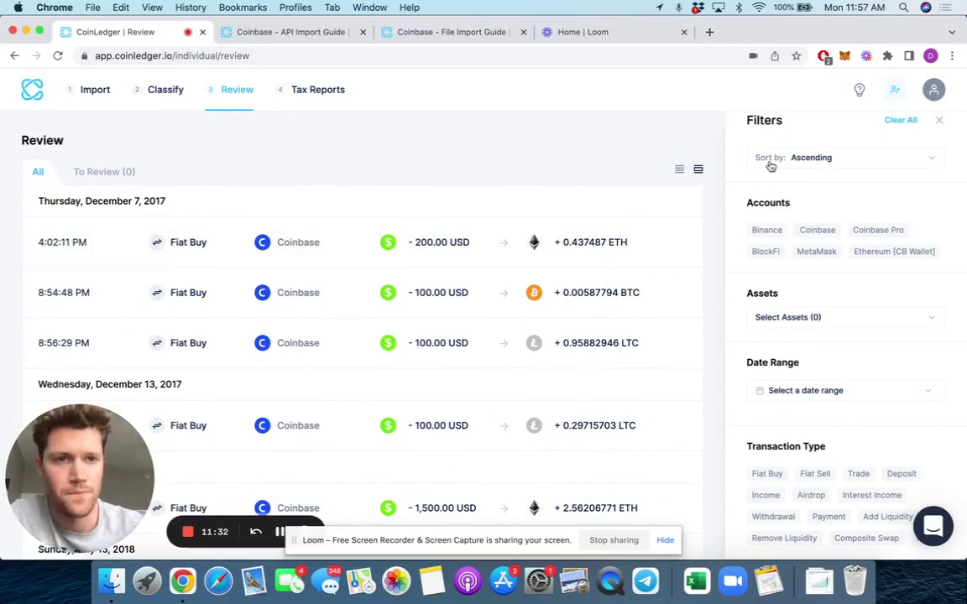
Step: Show the 2021 tax report summary: $13,198 capital gains and $4,843 total income
{"action": "left_click", "coordinate": [319, 99]}
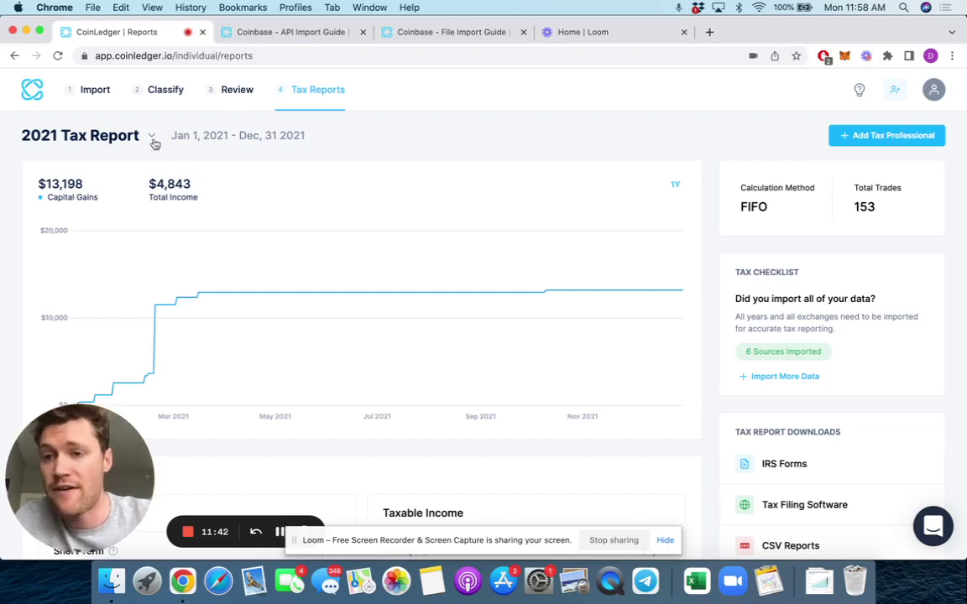
{"action": "left_click", "coordinate": [151, 138]}
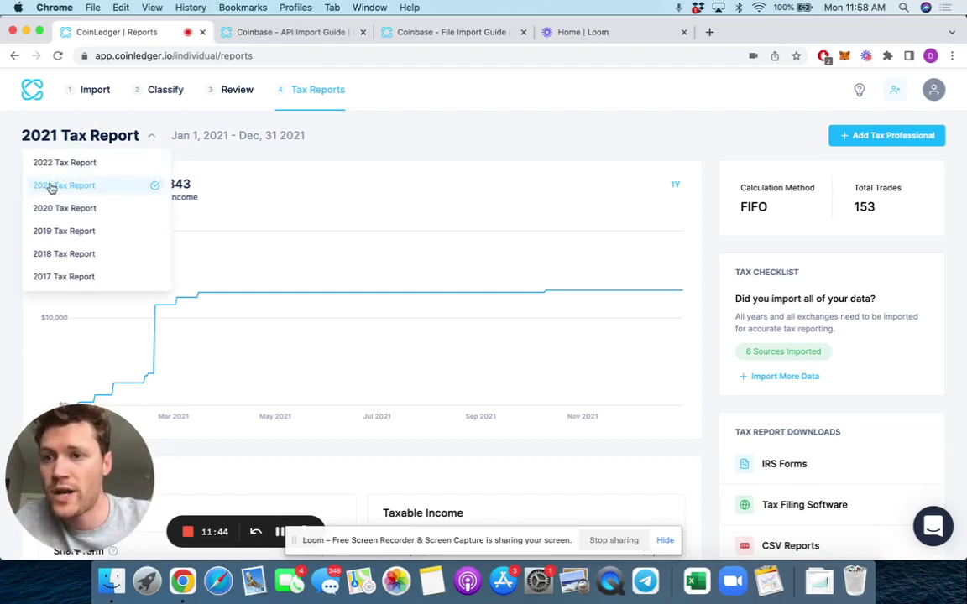
{"action": "left_click", "coordinate": [357, 151]}
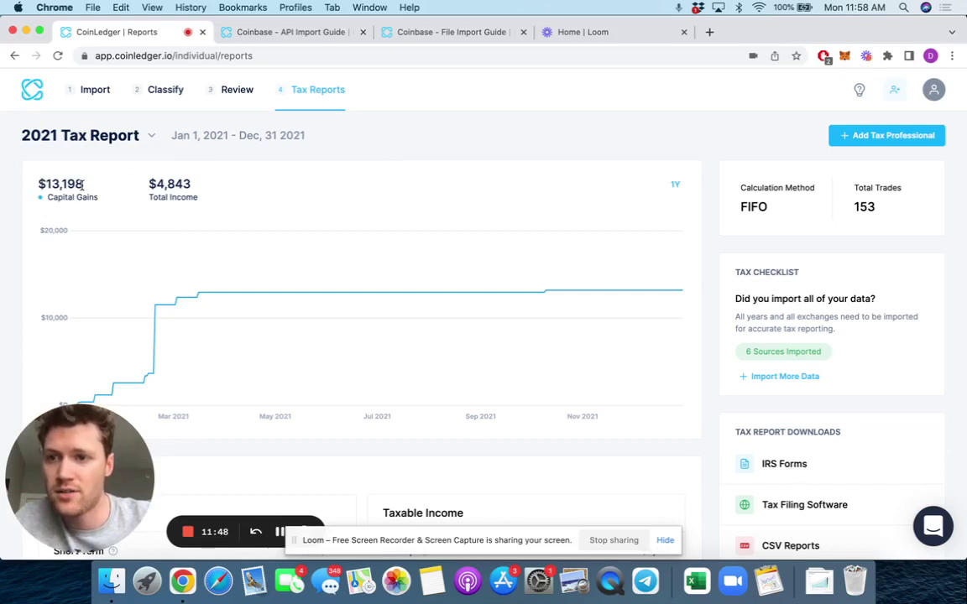
{"action": "scroll", "coordinate": [121, 241], "scroll_direction": "down", "scroll_amount": 1}
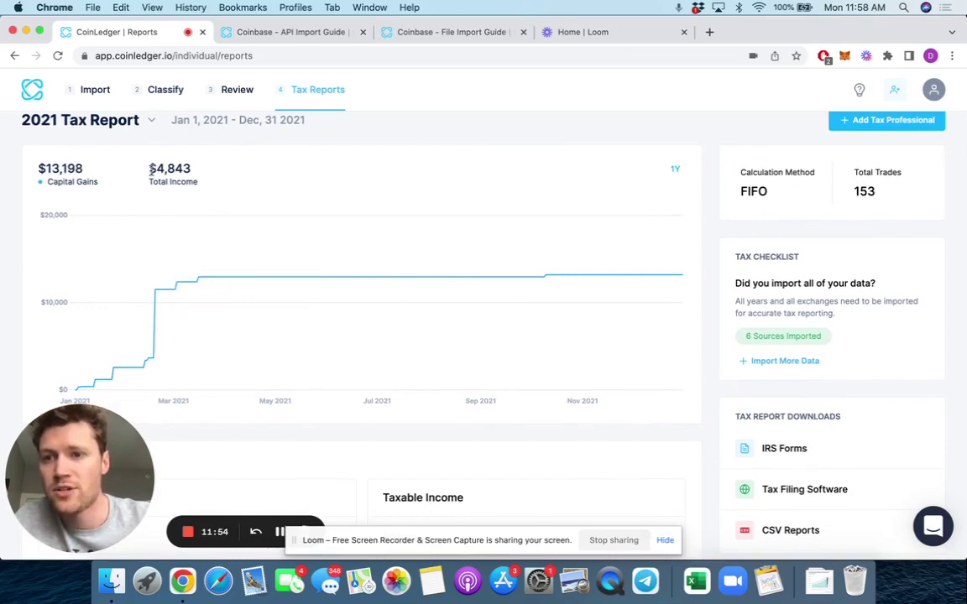
{"action": "left_click_drag", "start_coordinate": [150, 169], "coordinate": [190, 170]}
{"action": "scroll", "coordinate": [222, 248], "scroll_direction": "down", "scroll_amount": 5}
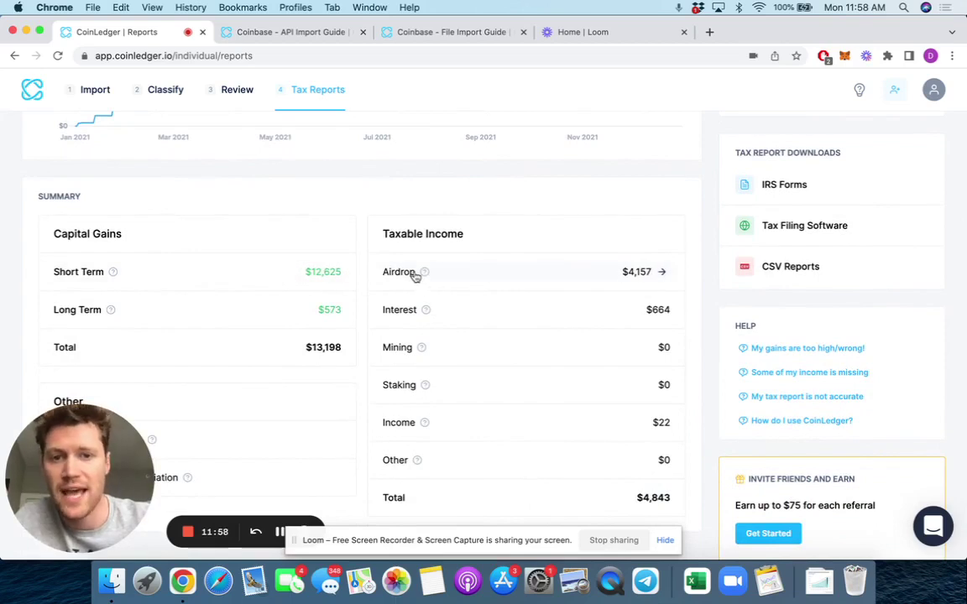
Step: Review the $4,157 airdrop income and the interest income transaction breakdowns
{"action": "left_click", "coordinate": [414, 276]}
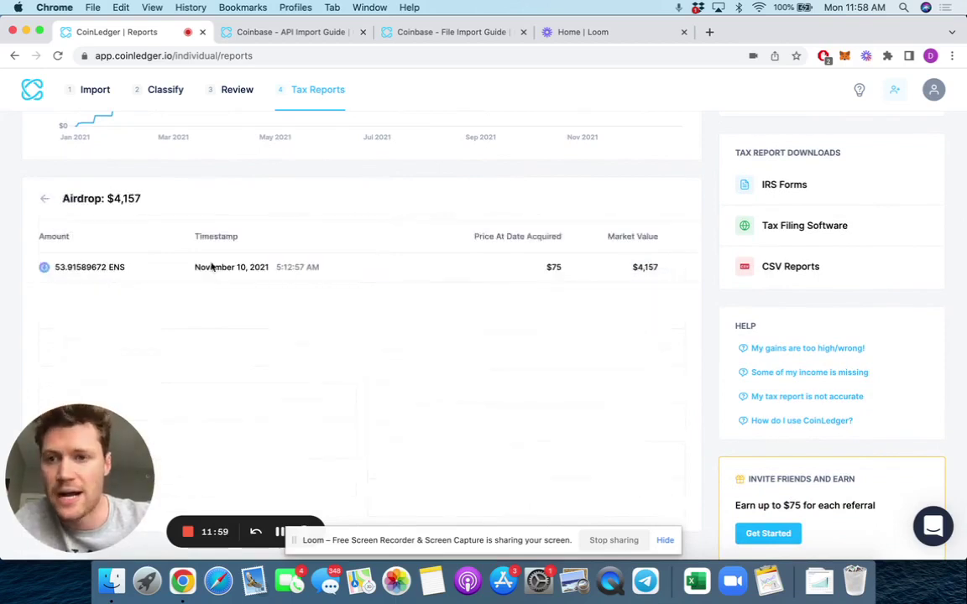
{"action": "triple_click", "coordinate": [57, 268]}
{"action": "left_click", "coordinate": [45, 198]}
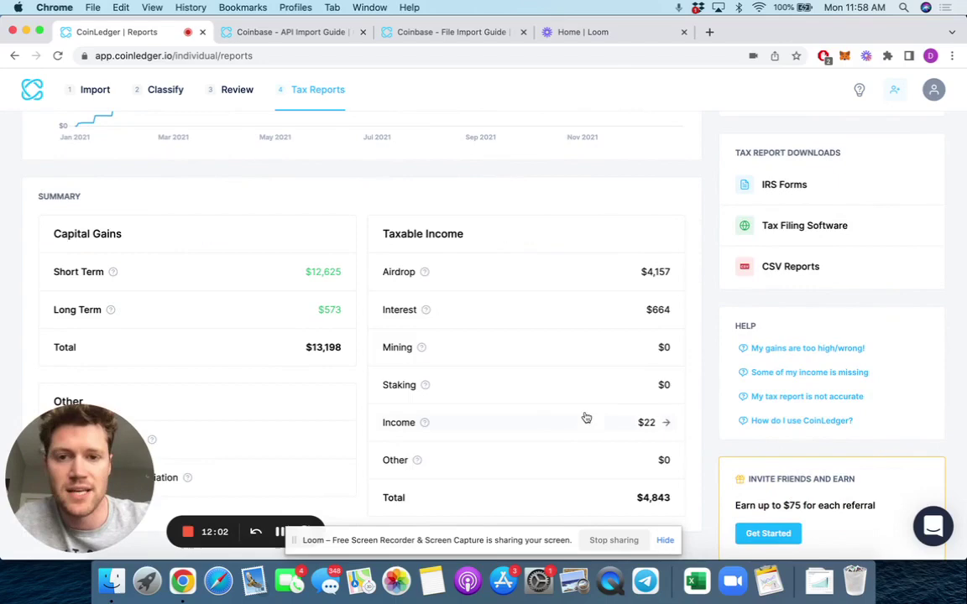
{"action": "left_click", "coordinate": [442, 312]}
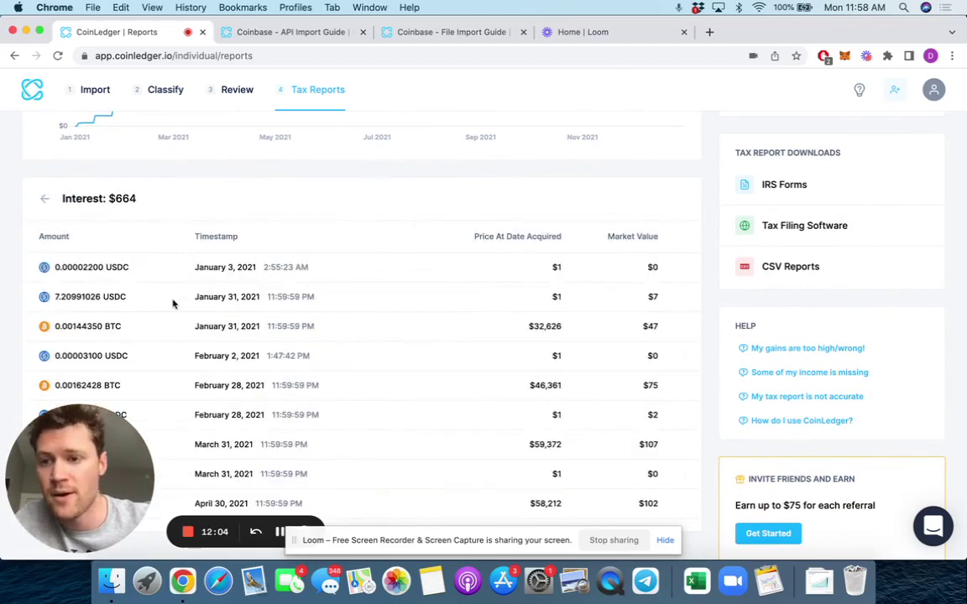
{"action": "scroll", "coordinate": [173, 303], "scroll_direction": "down", "scroll_amount": 10}
{"action": "scroll", "coordinate": [172, 303], "scroll_direction": "up", "scroll_amount": 10}
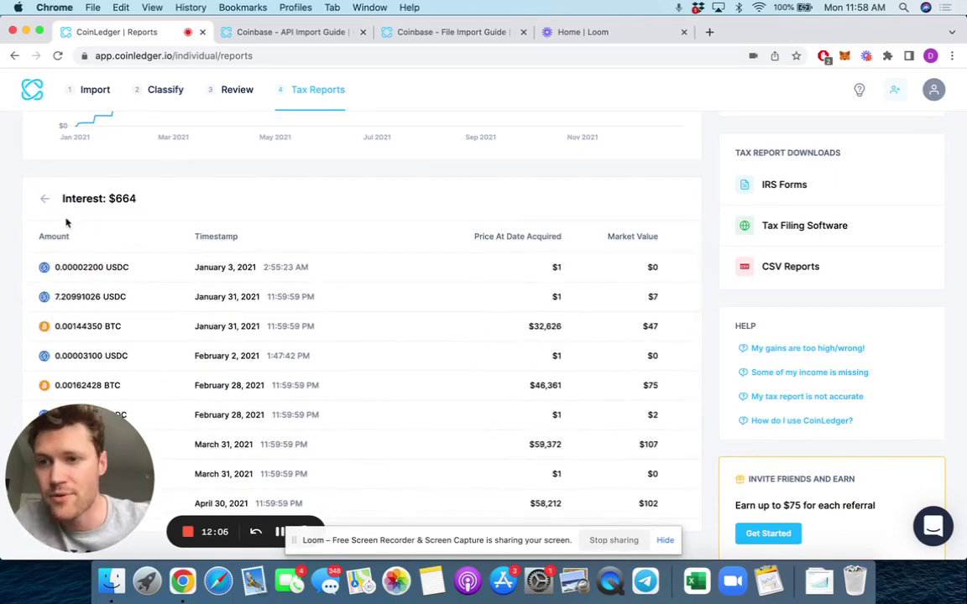
{"action": "left_click", "coordinate": [45, 199]}
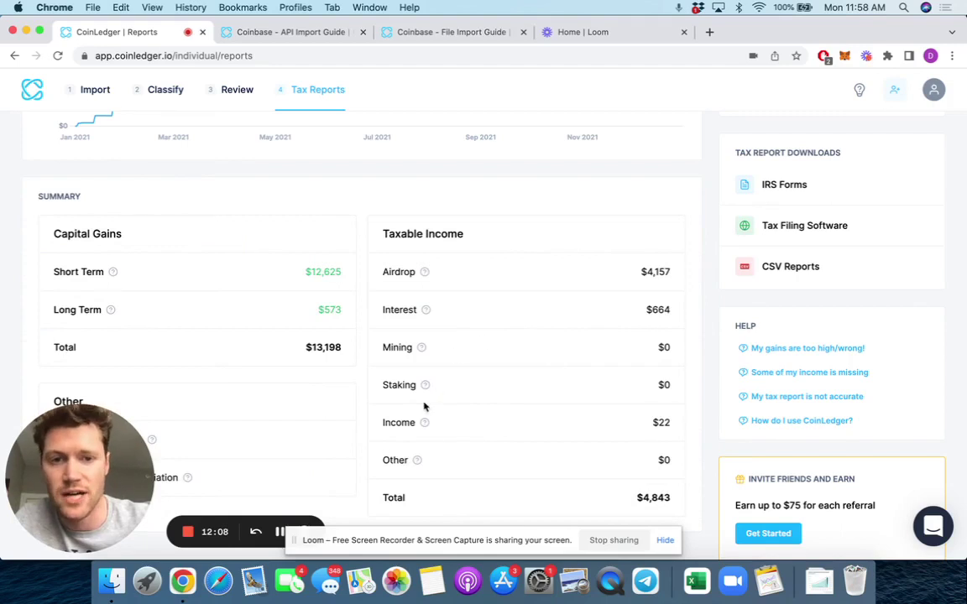
Step: Review the short-term capital gains transactions, then return to the report summary
{"action": "scroll", "coordinate": [479, 395], "scroll_direction": "down", "scroll_amount": 1}
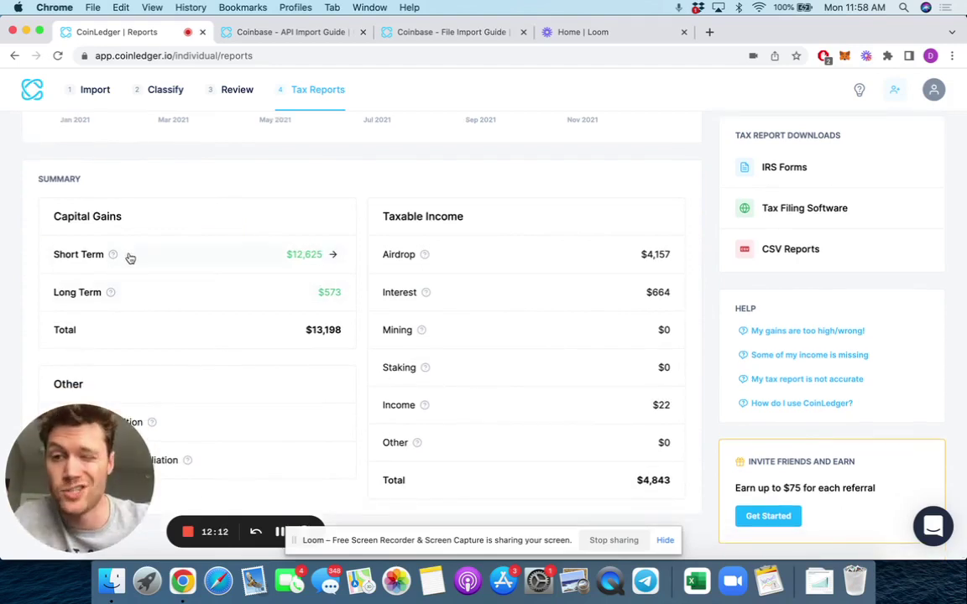
{"action": "left_click", "coordinate": [256, 261]}
{"action": "scroll", "coordinate": [354, 350], "scroll_direction": "down", "scroll_amount": 3}
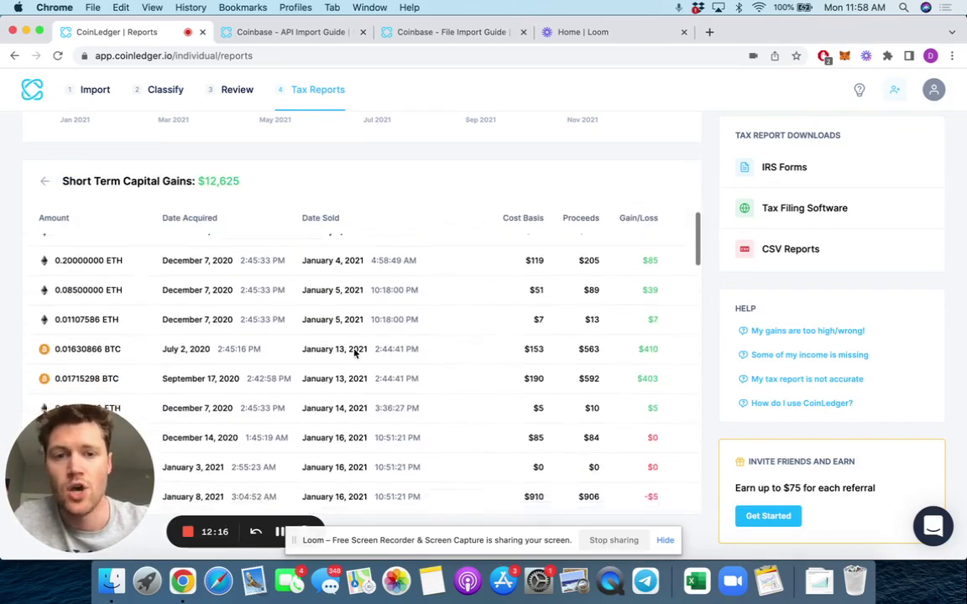
{"action": "scroll", "coordinate": [354, 352], "scroll_direction": "down", "scroll_amount": 2}
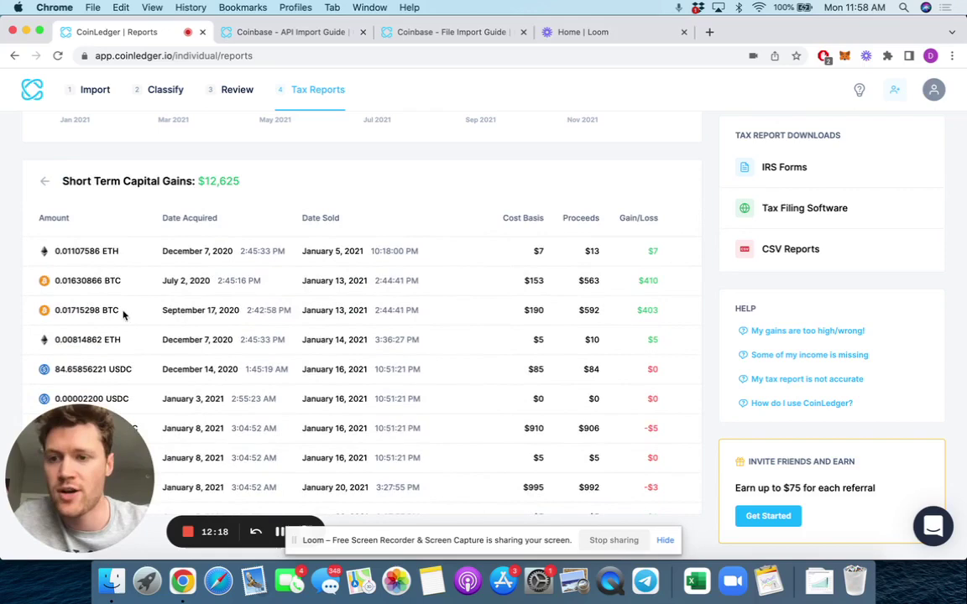
{"action": "scroll", "coordinate": [123, 314], "scroll_direction": "down", "scroll_amount": 5}
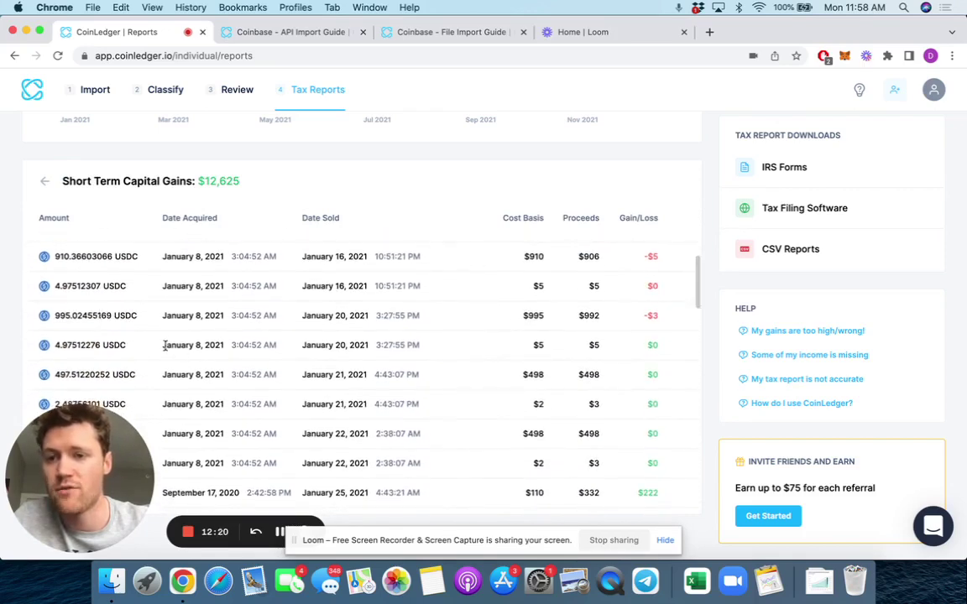
{"action": "scroll", "coordinate": [281, 357], "scroll_direction": "down", "scroll_amount": 15}
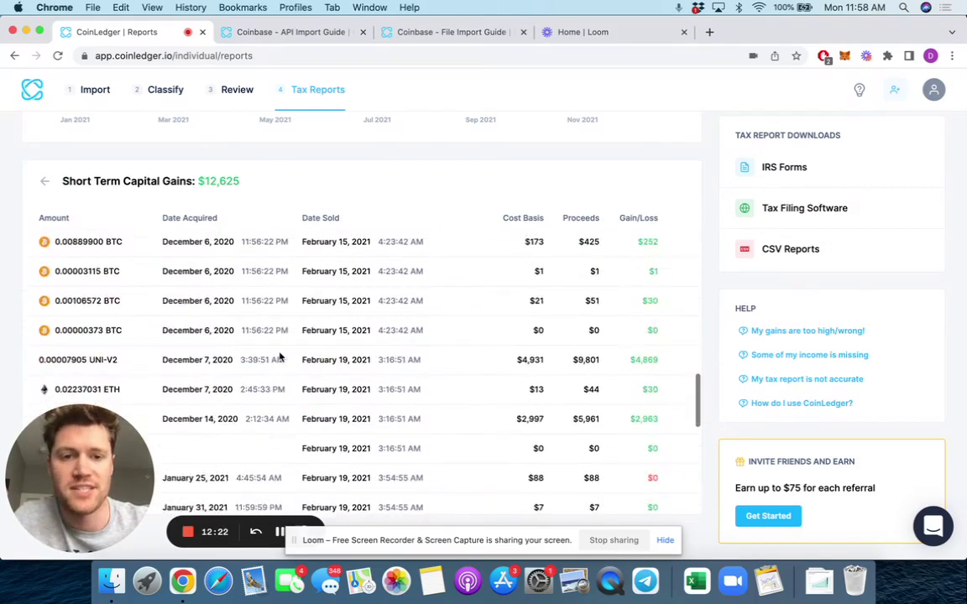
{"action": "scroll", "coordinate": [252, 336], "scroll_direction": "up", "scroll_amount": 20}
{"action": "left_click", "coordinate": [45, 180]}
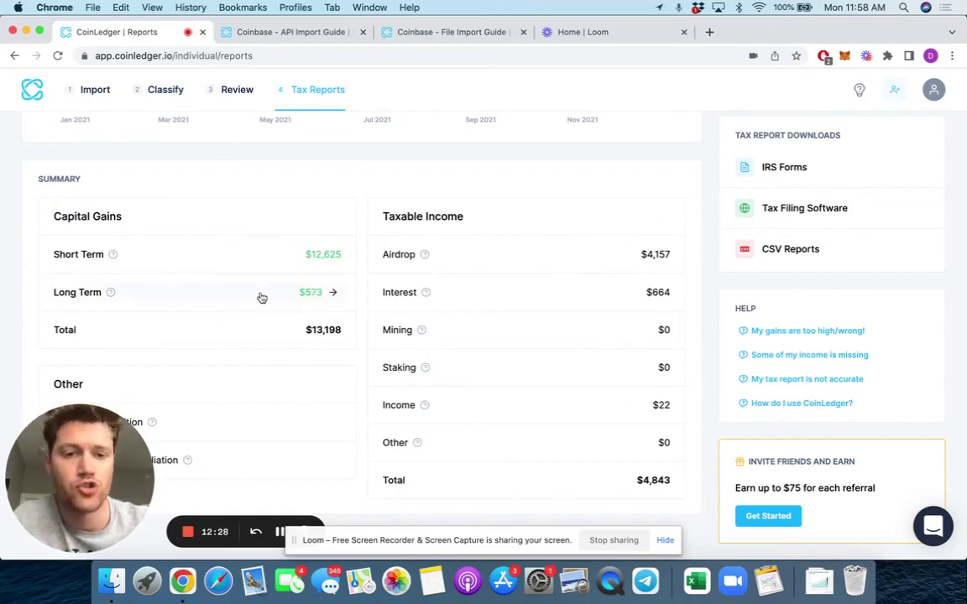
{"action": "scroll", "coordinate": [261, 298], "scroll_direction": "up", "scroll_amount": 5}
{"action": "scroll", "coordinate": [543, 320], "scroll_direction": "down", "scroll_amount": 4}
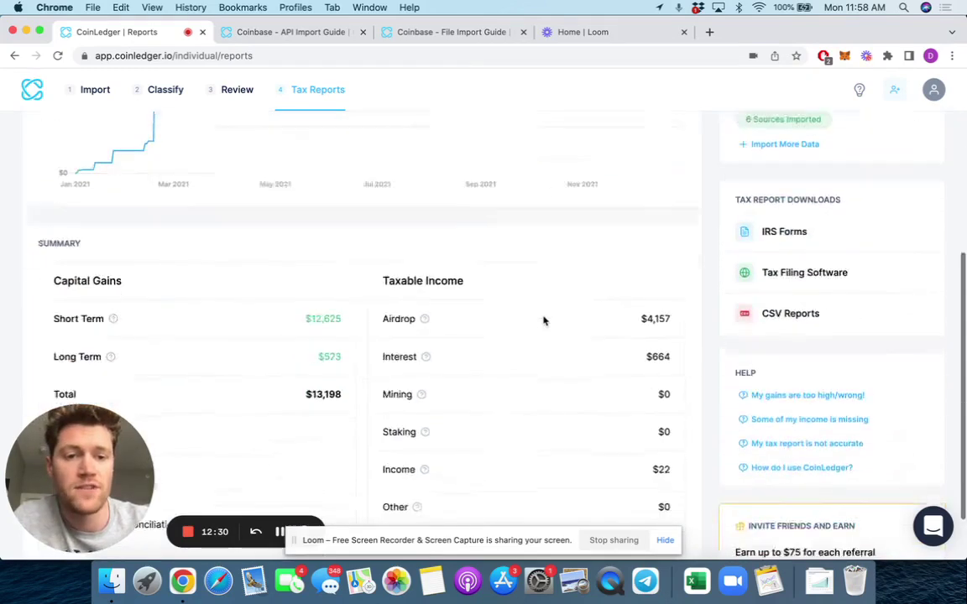
{"action": "scroll", "coordinate": [543, 321], "scroll_direction": "down", "scroll_amount": 2}
Step: Open the tax report downloads and show the TurboTax Online, TurboTax Desktop and TaxAct exports
{"action": "left_click", "coordinate": [784, 167]}
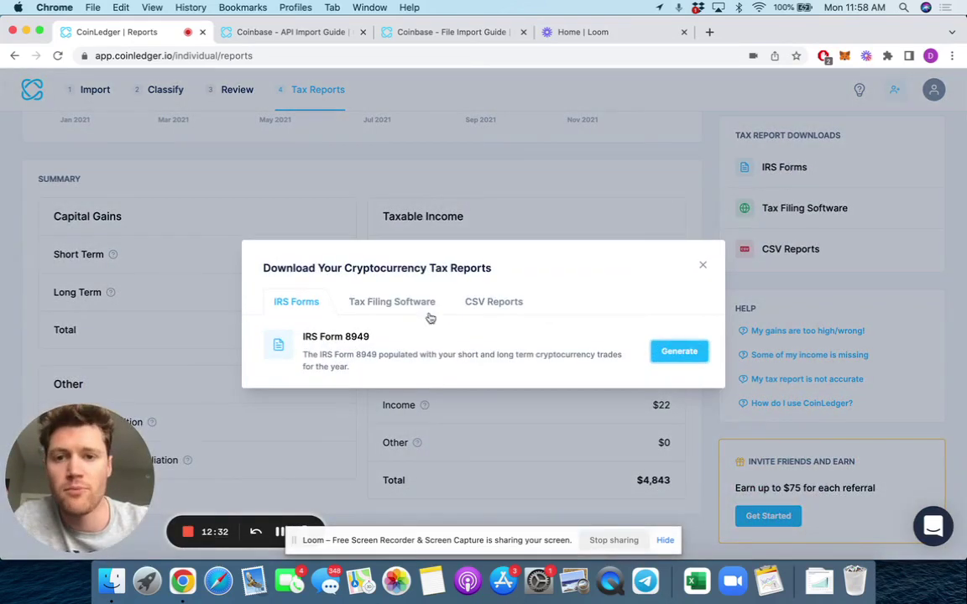
{"action": "left_click", "coordinate": [385, 304]}
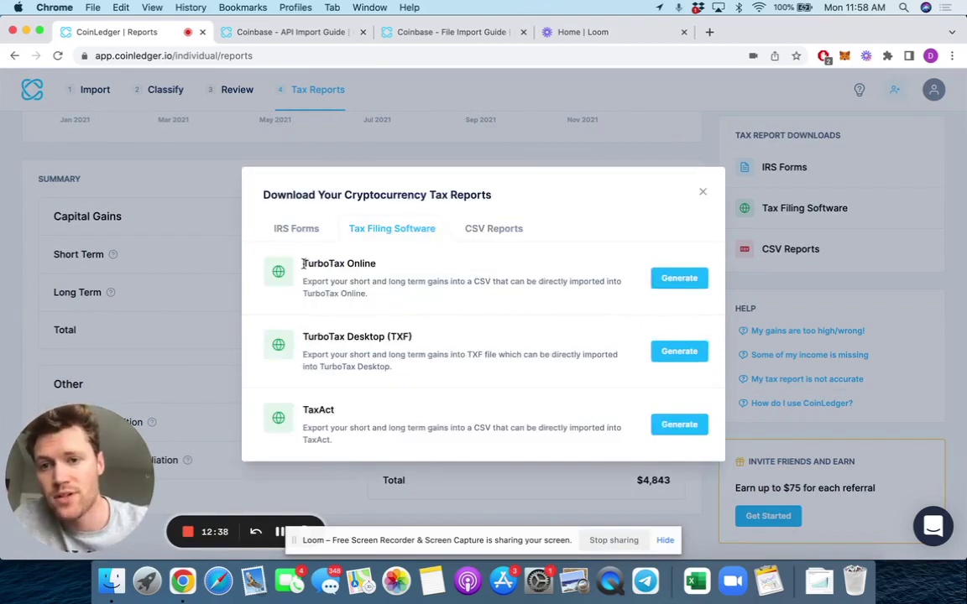
{"action": "left_click_drag", "start_coordinate": [303, 263], "coordinate": [375, 264]}
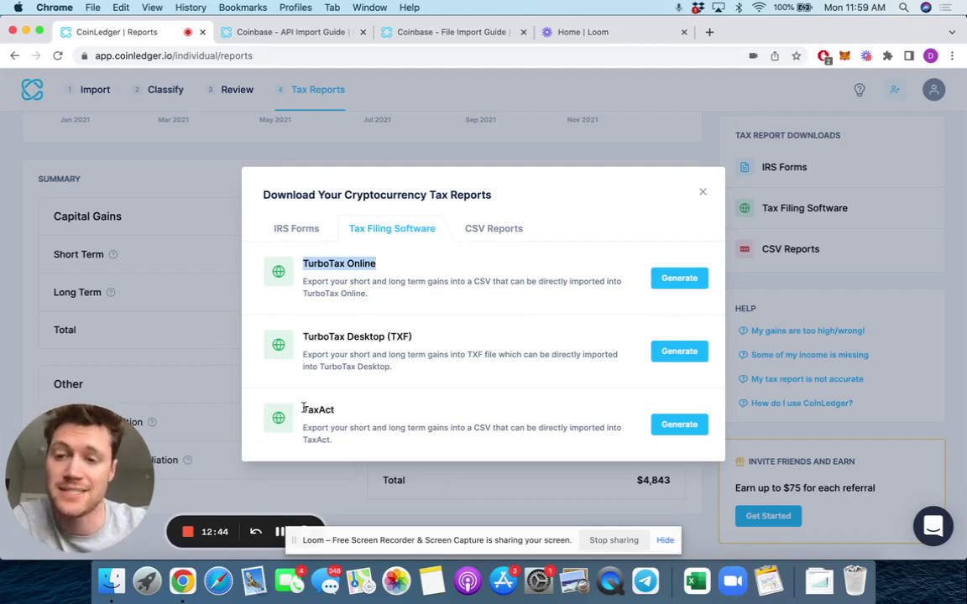
Step: Close the downloads dialog, then start and cancel a tax professional invitation
{"action": "left_click", "coordinate": [701, 194]}
{"action": "scroll", "coordinate": [701, 194], "scroll_direction": "up", "scroll_amount": 5}
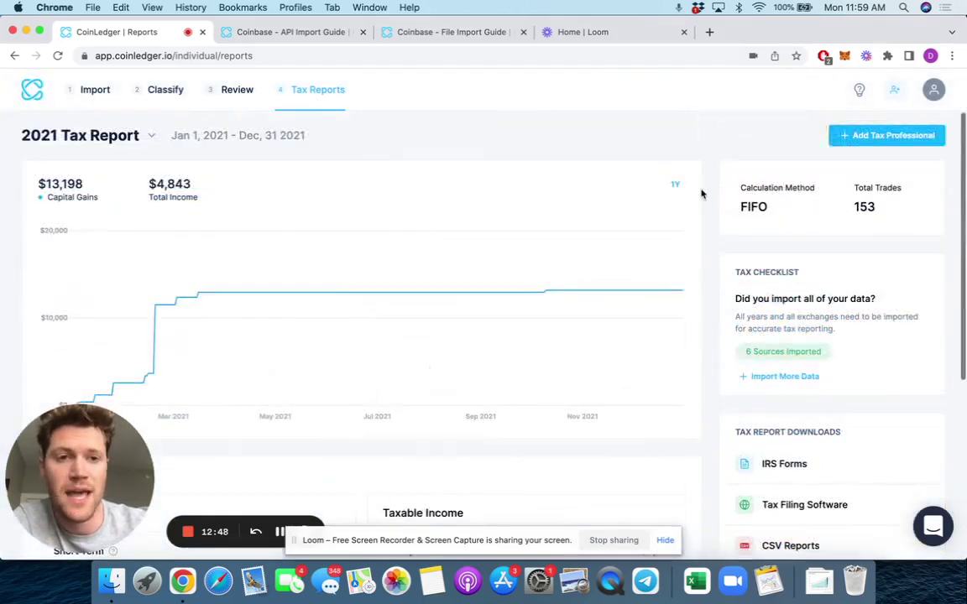
{"action": "left_click", "coordinate": [907, 138]}
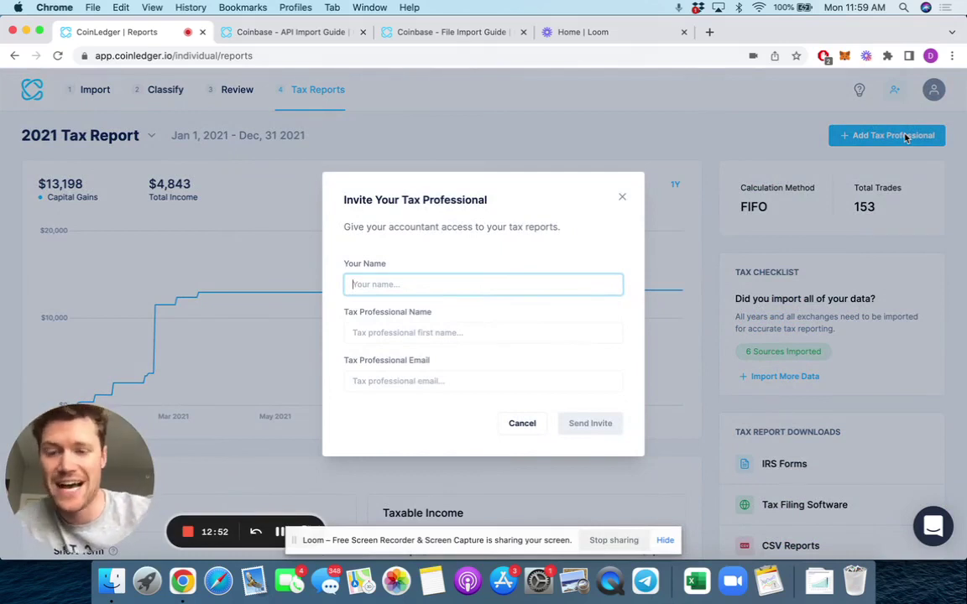
{"action": "type", "text": "Bob Dylan"}
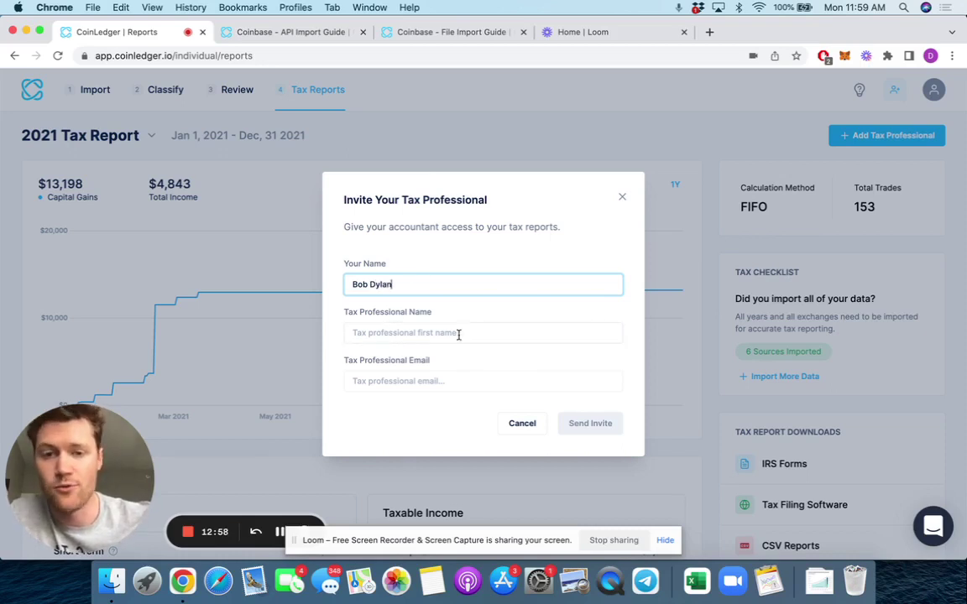
{"action": "left_click", "coordinate": [622, 198]}
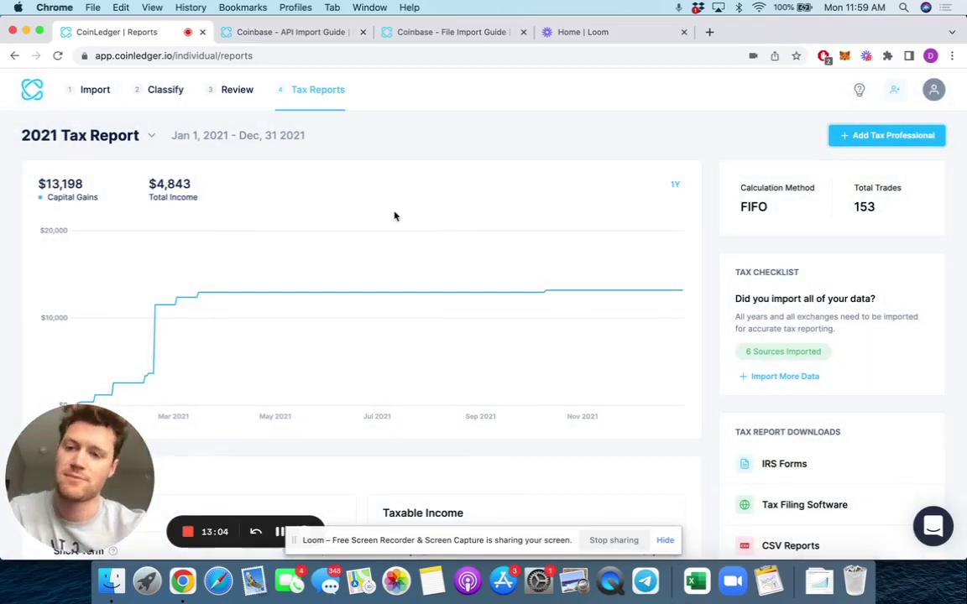
{"action": "scroll", "coordinate": [517, 366], "scroll_direction": "down", "scroll_amount": 3}
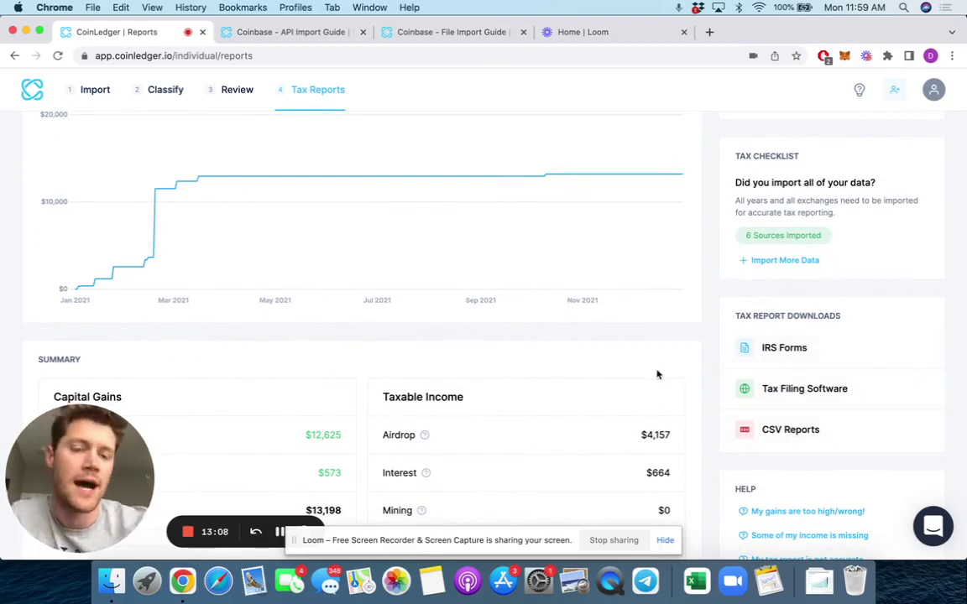
{"action": "scroll", "coordinate": [697, 384], "scroll_direction": "down", "scroll_amount": 2}
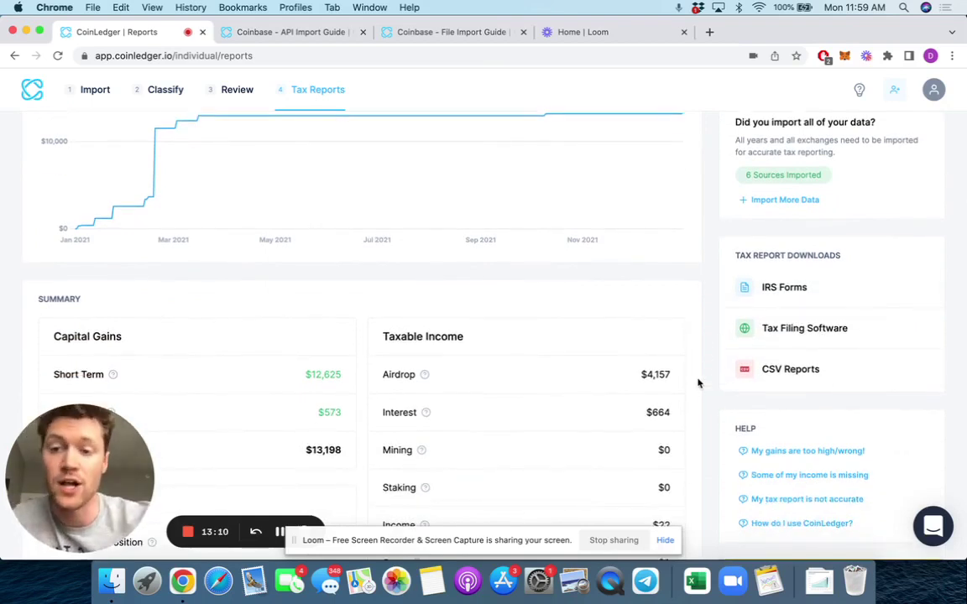
{"action": "scroll", "coordinate": [697, 383], "scroll_direction": "down", "scroll_amount": 3}
{"action": "scroll", "coordinate": [697, 383], "scroll_direction": "up", "scroll_amount": 8}
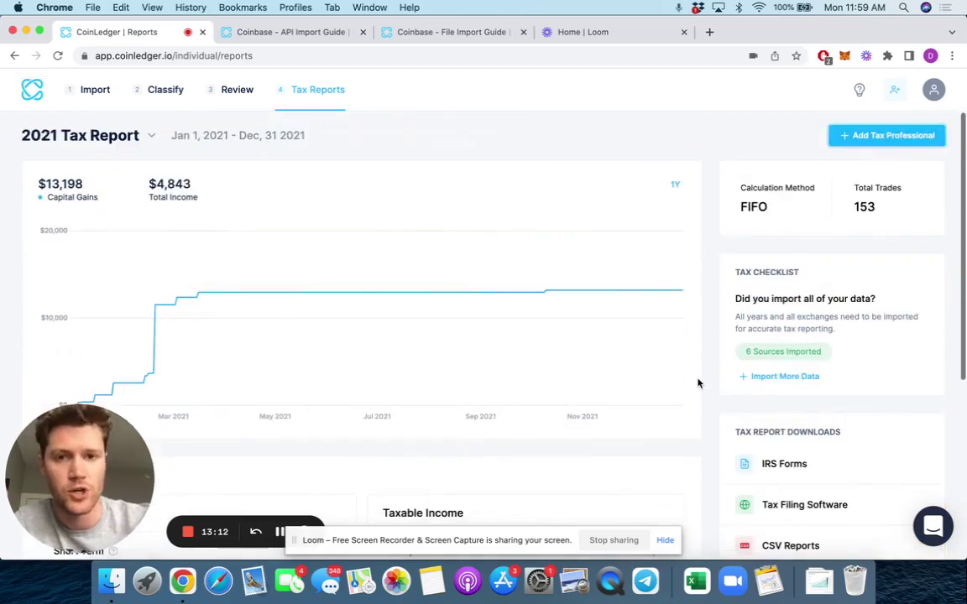
{"action": "scroll", "coordinate": [697, 384], "scroll_direction": "down", "scroll_amount": 1}
{"action": "scroll", "coordinate": [697, 383], "scroll_direction": "down", "scroll_amount": 5}
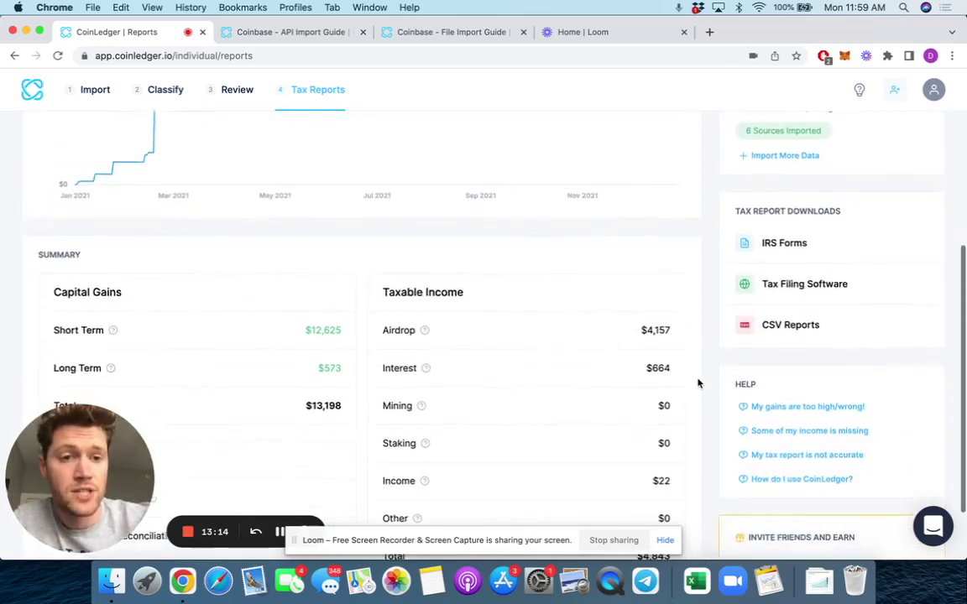
{"action": "scroll", "coordinate": [702, 248], "scroll_direction": "up", "scroll_amount": 6}
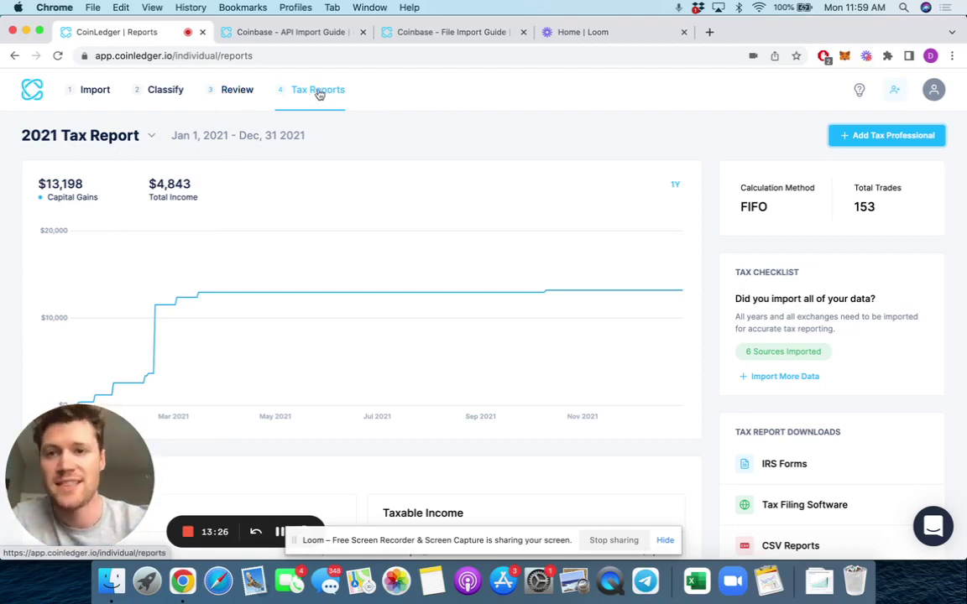
{"action": "mouse_move", "coordinate": [126, 347]}
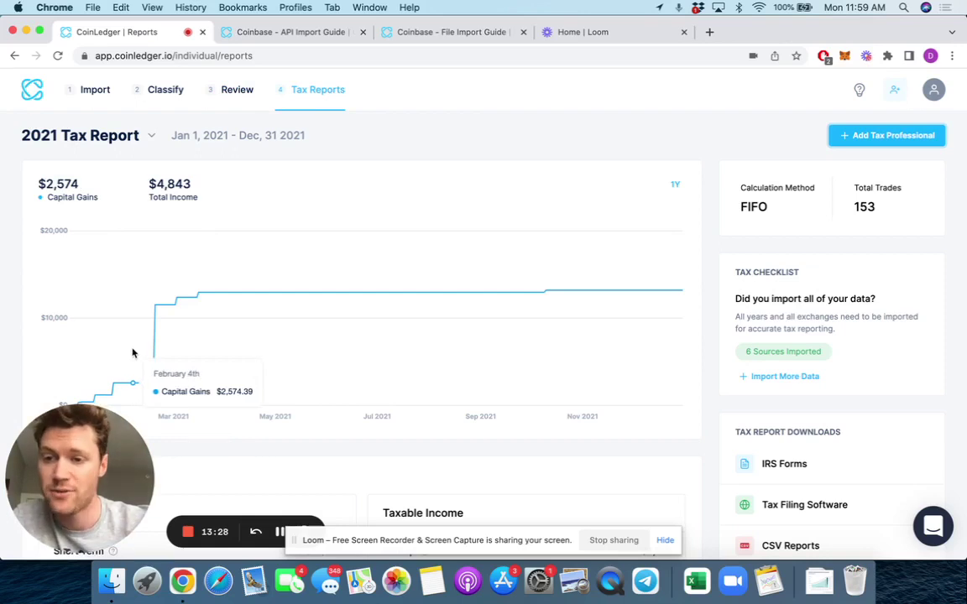